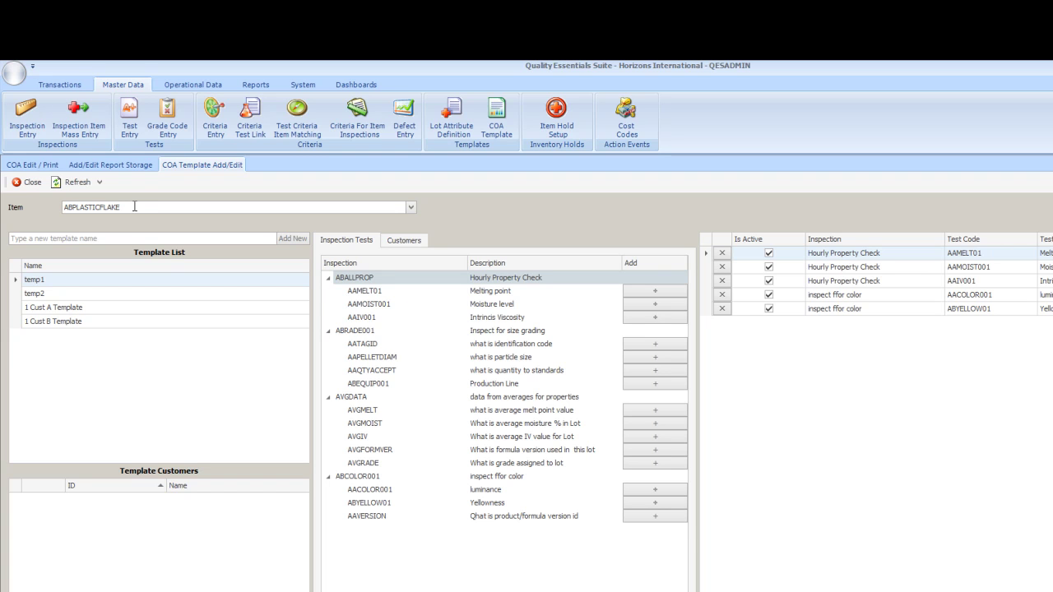
Display the 1 Cust A Template to confirm CUSTOMER A is linked to it
{"action": "left_click", "coordinate": [97, 311]}
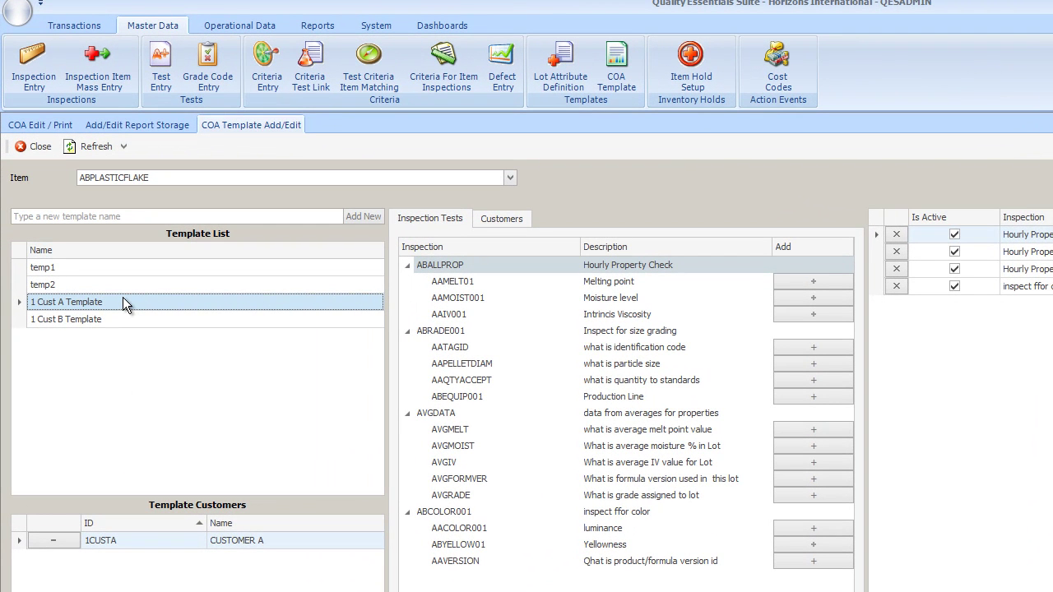
Add a template named '1 cust c temp' to the Template List and open it
{"action": "left_click", "coordinate": [110, 216]}
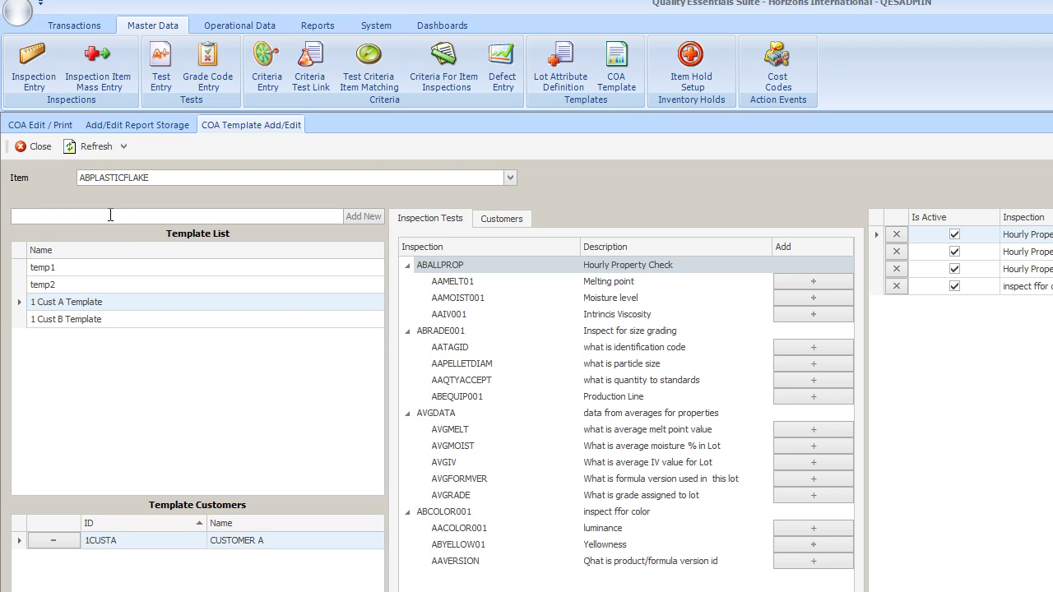
{"action": "type", "text": "1 cust c temp"}
{"action": "key", "text": "Return"}
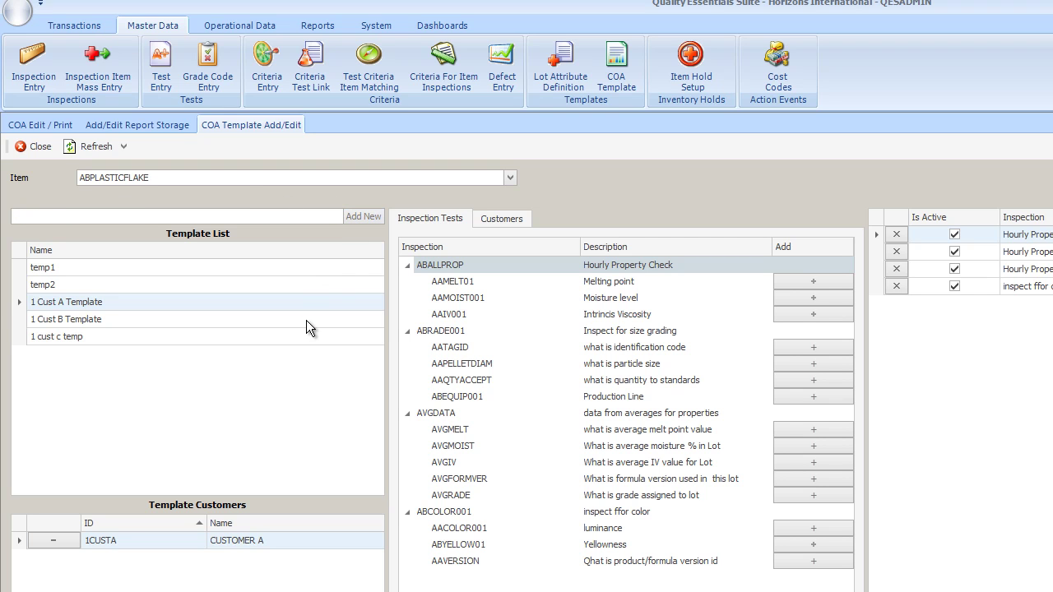
{"action": "left_click", "coordinate": [303, 333]}
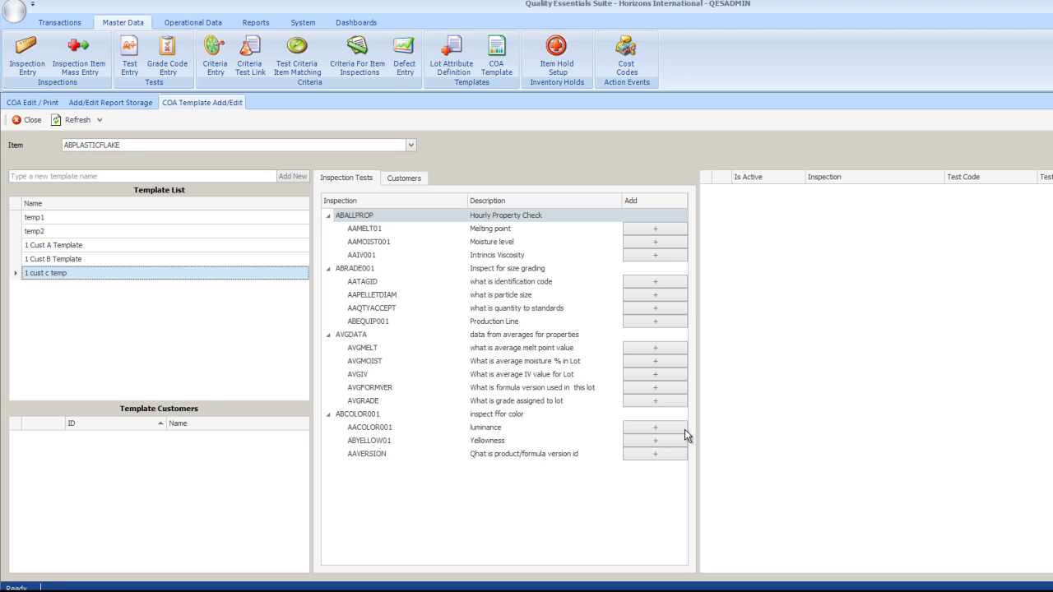
Add the Yellowness (ABYELLOW01) and Moisture level (AAMOIST001) tests and assign customer 1CUSTC
{"action": "left_click", "coordinate": [655, 441]}
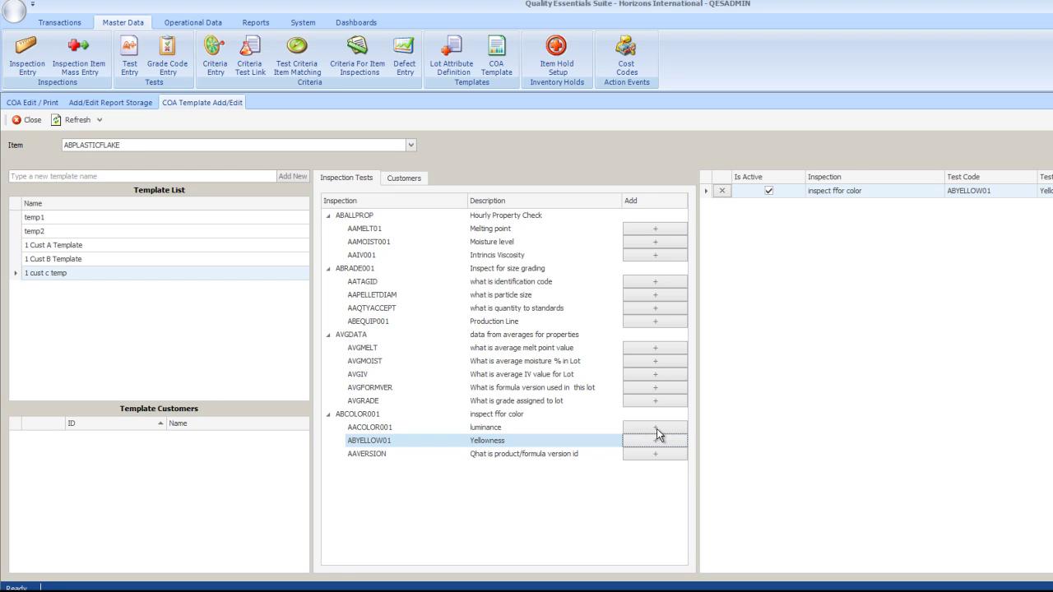
{"action": "left_click", "coordinate": [651, 246]}
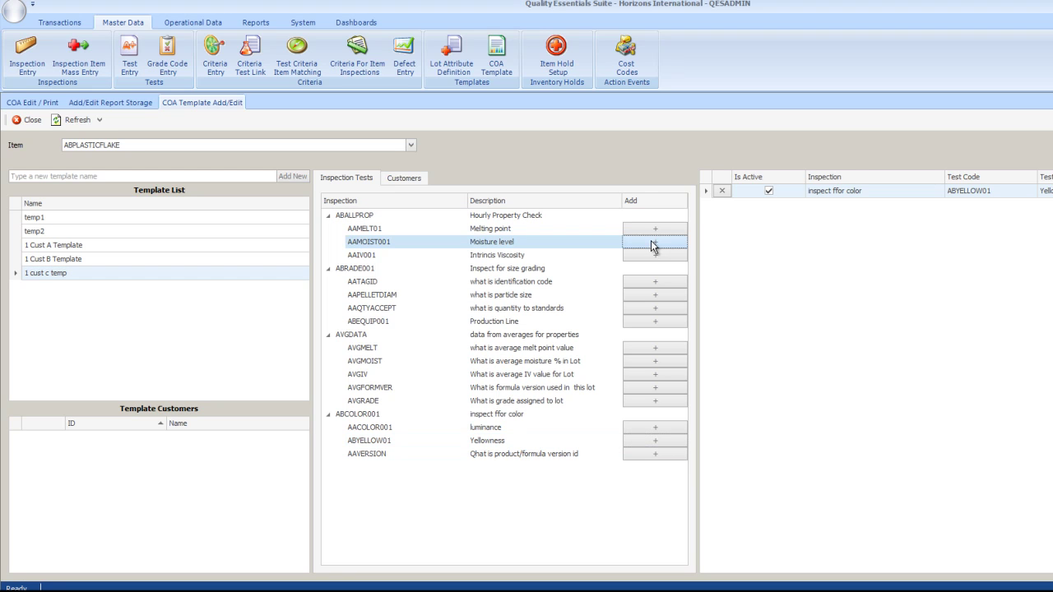
{"action": "left_click", "coordinate": [652, 246]}
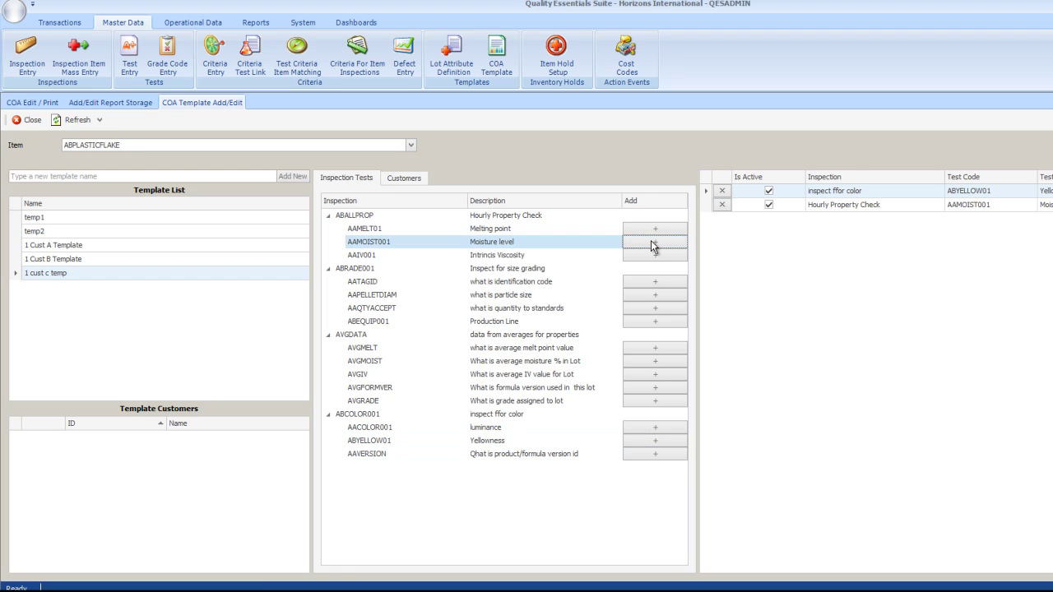
{"action": "left_click", "coordinate": [411, 180]}
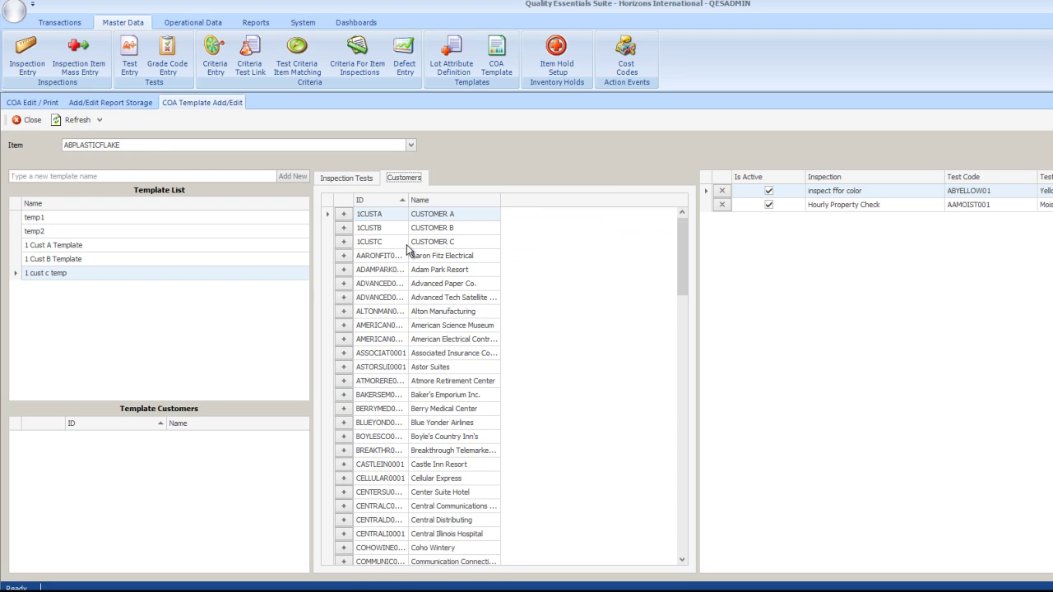
{"action": "left_click", "coordinate": [345, 243]}
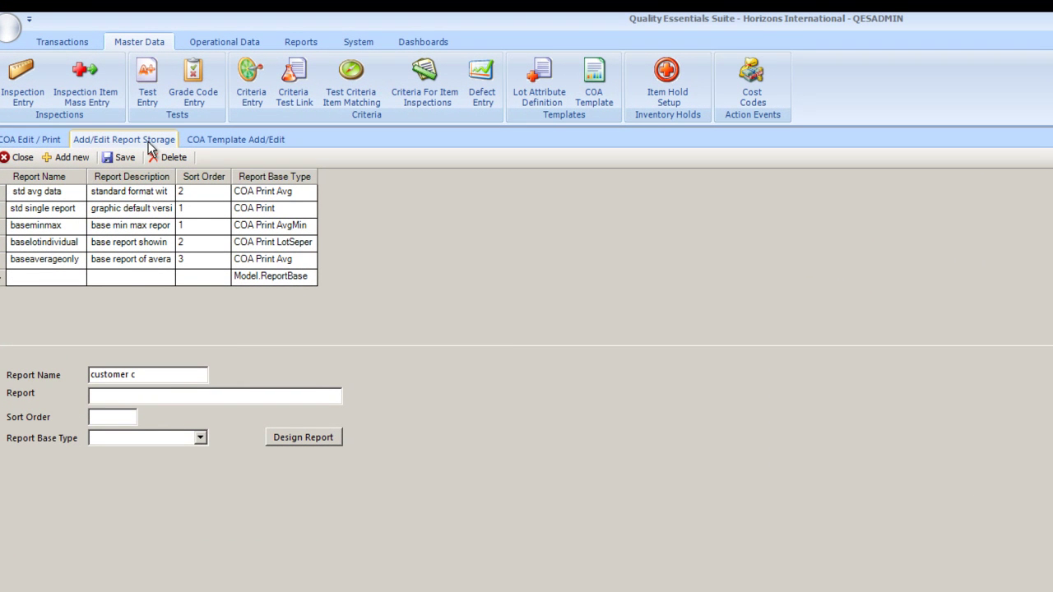
Set report 'customer c' to sort order 1 and base type COA Print Avg, then open its layout for design
{"action": "left_click", "coordinate": [167, 395]}
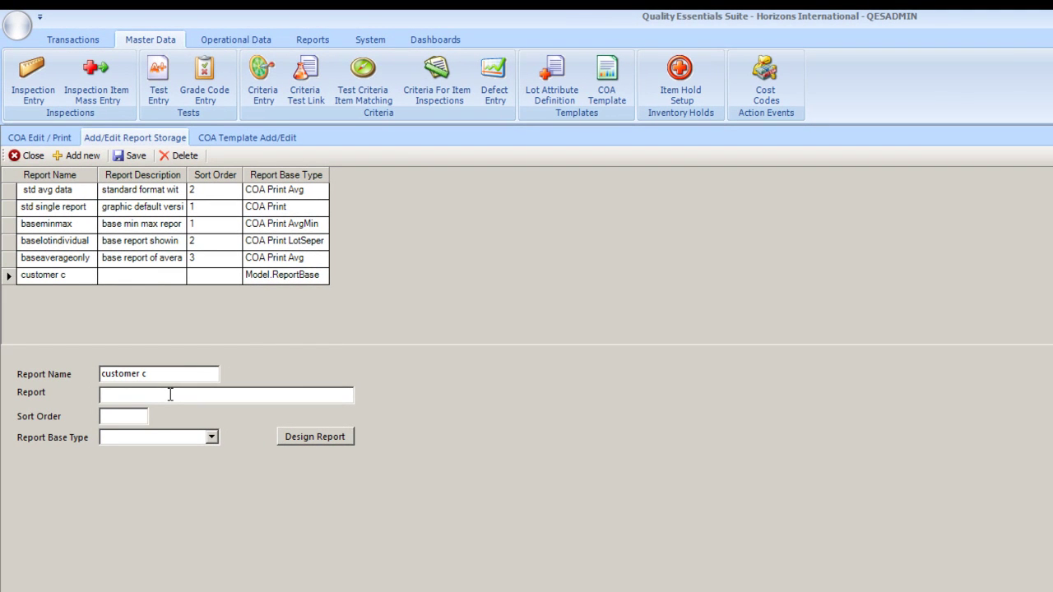
{"action": "type", "text": "customer c"}
{"action": "key", "text": "Tab"}
{"action": "type", "text": "1"}
{"action": "key", "text": "Tab"}
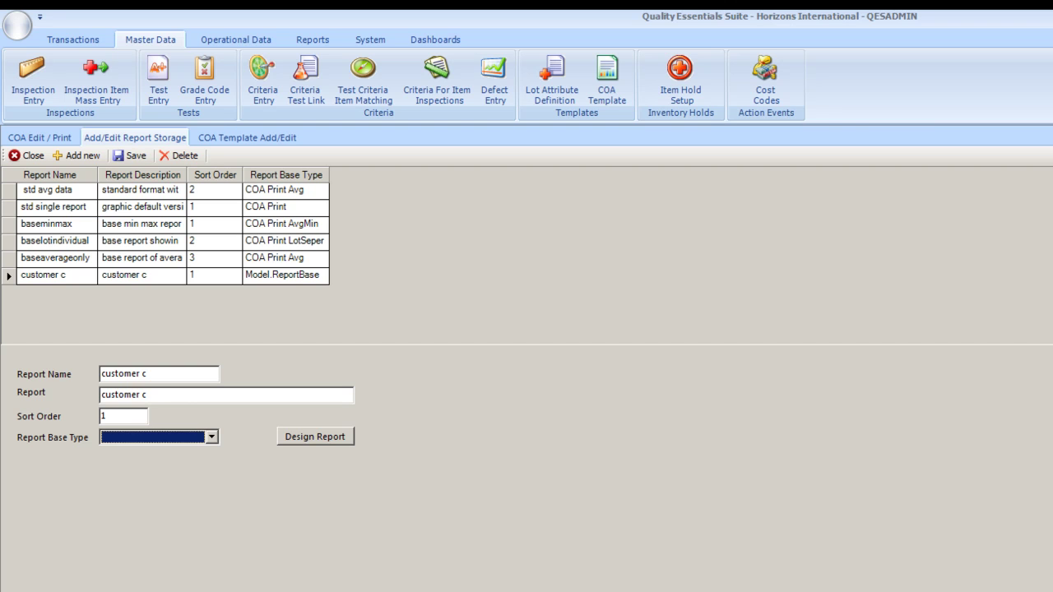
{"action": "left_click", "coordinate": [211, 439]}
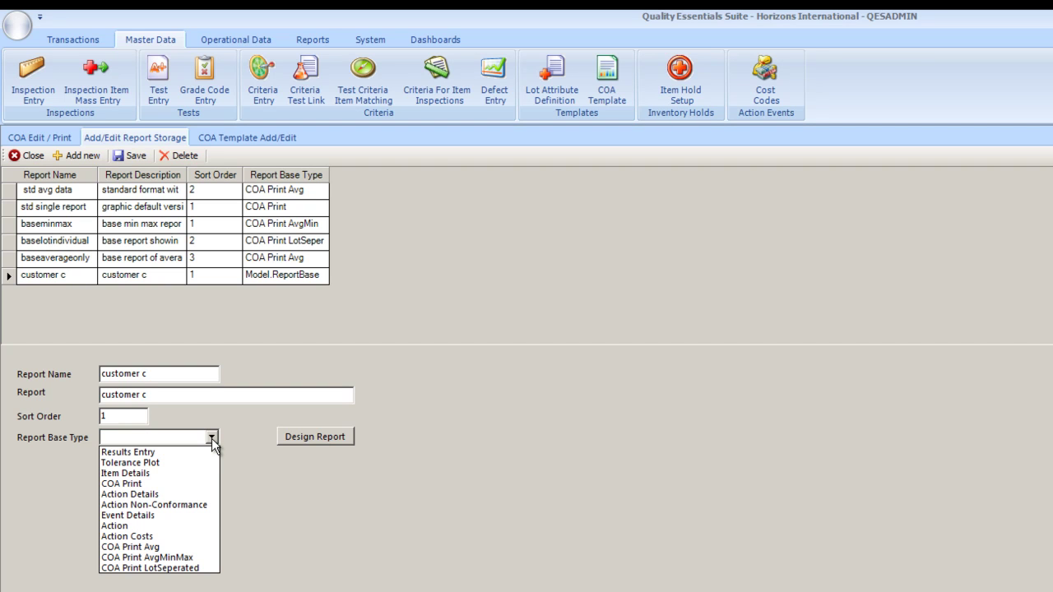
{"action": "left_click", "coordinate": [202, 548]}
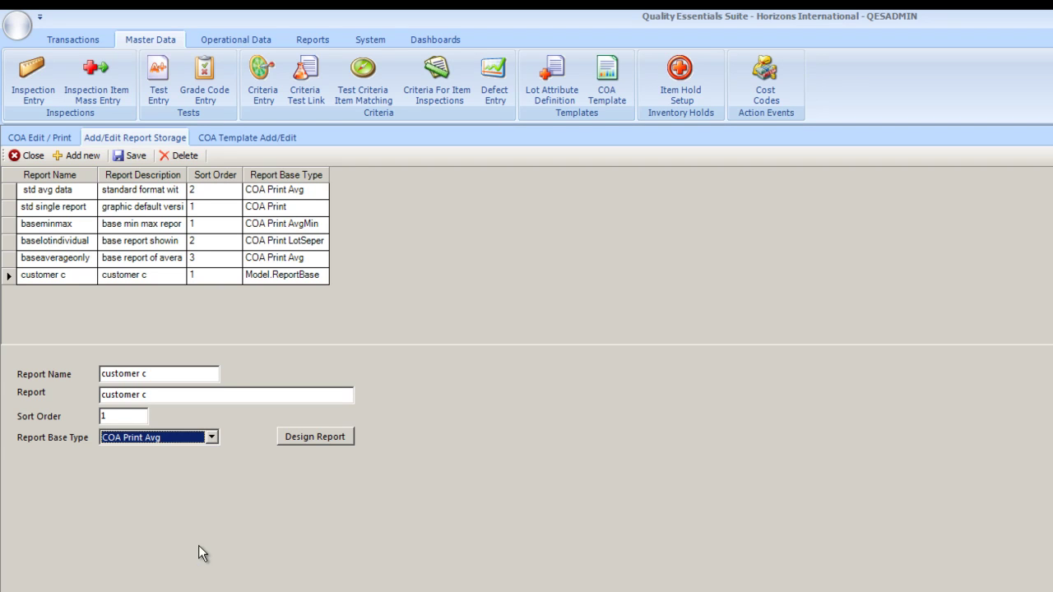
{"action": "left_click", "coordinate": [321, 437]}
{"action": "left_click", "coordinate": [321, 438]}
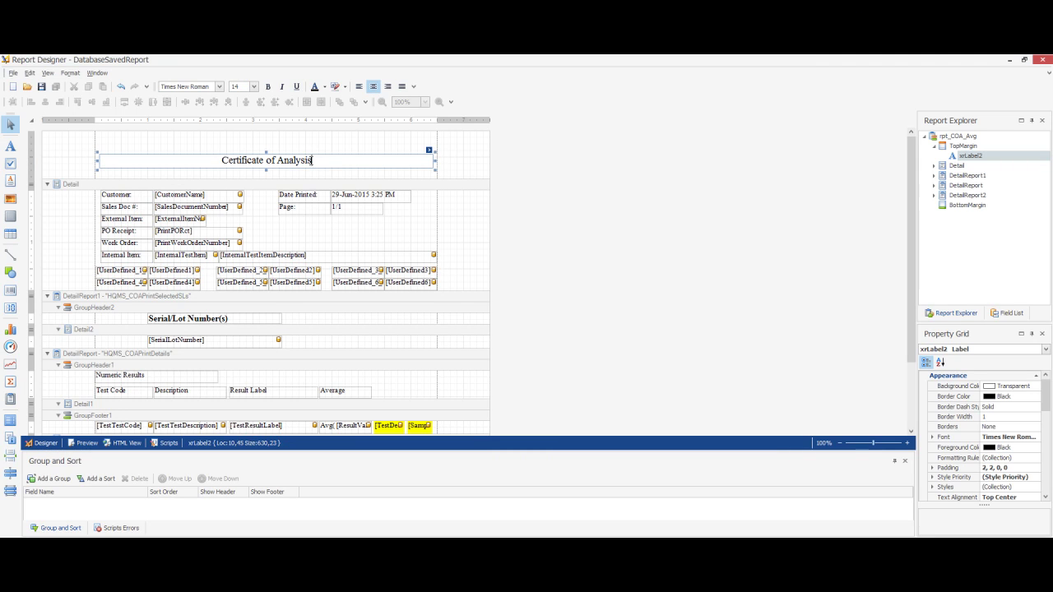
Replace the 'Certificate of Analysis' title with 'Customer C' and save the layout
{"action": "left_click_drag", "start_coordinate": [312, 160], "coordinate": [221, 156]}
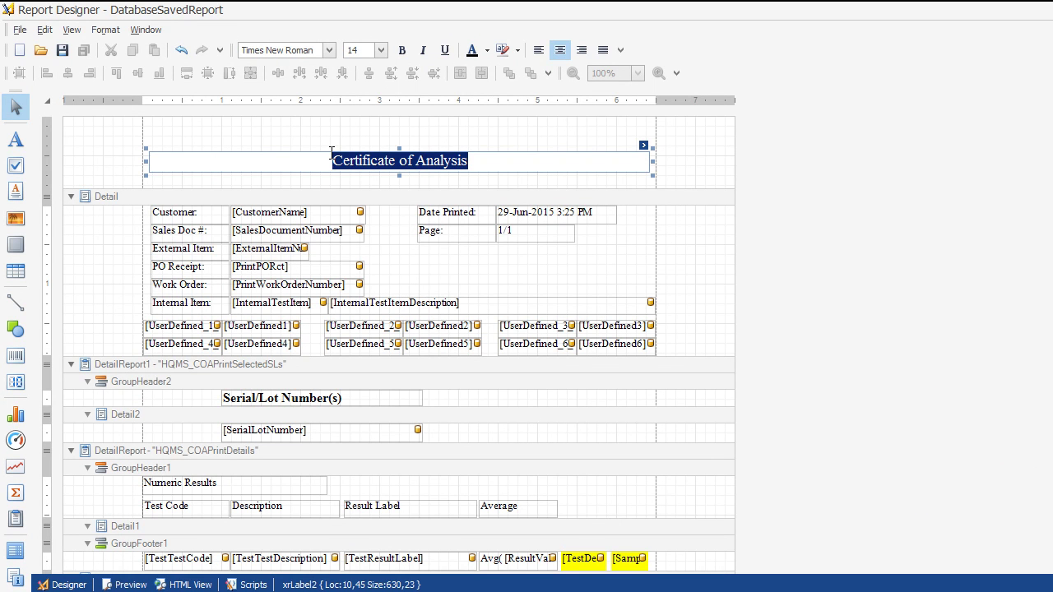
{"action": "key", "text": "BackSpace"}
{"action": "type", "text": "C"}
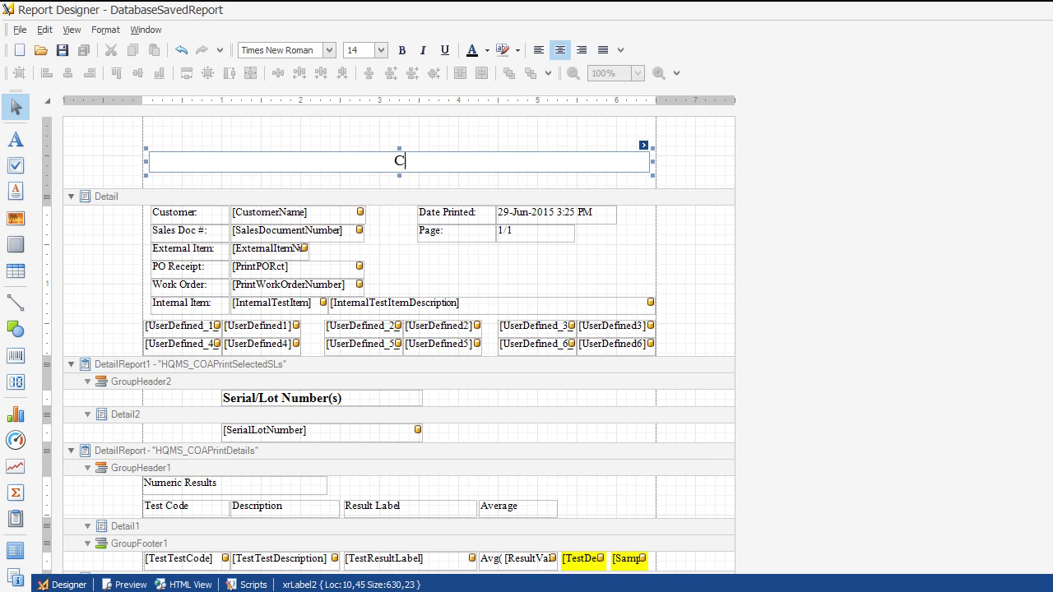
{"action": "type", "text": "ustomer C"}
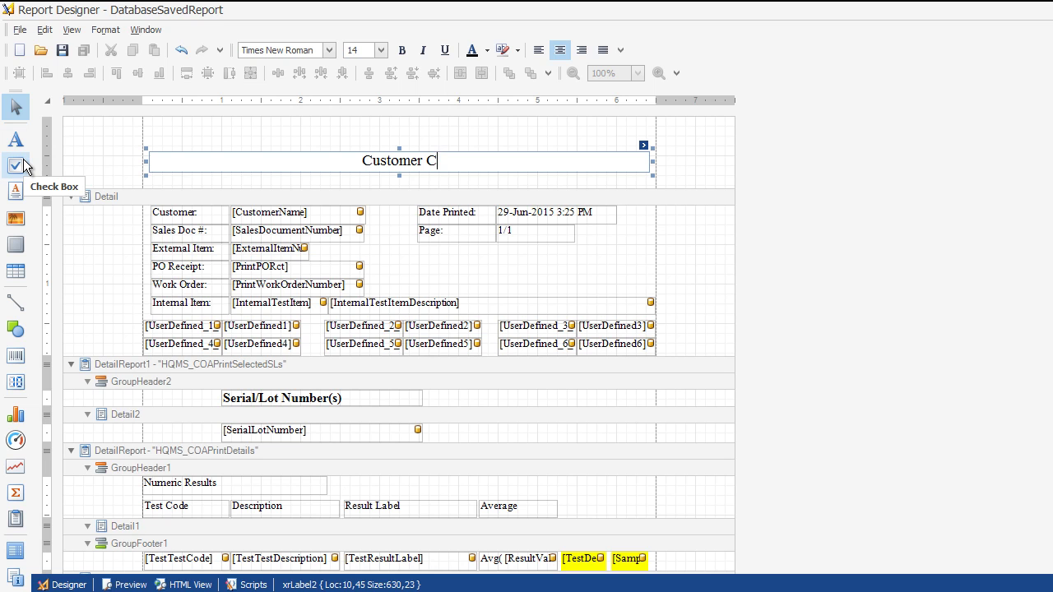
{"action": "left_click", "coordinate": [61, 49]}
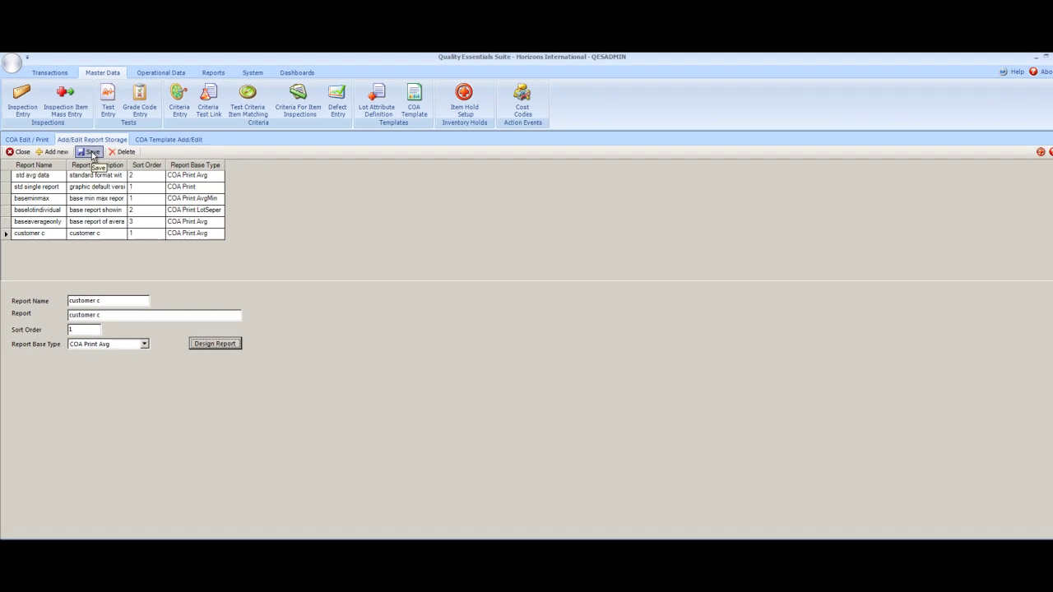
Save the customer c report entry and switch to the Reports ribbon
{"action": "left_click", "coordinate": [90, 153]}
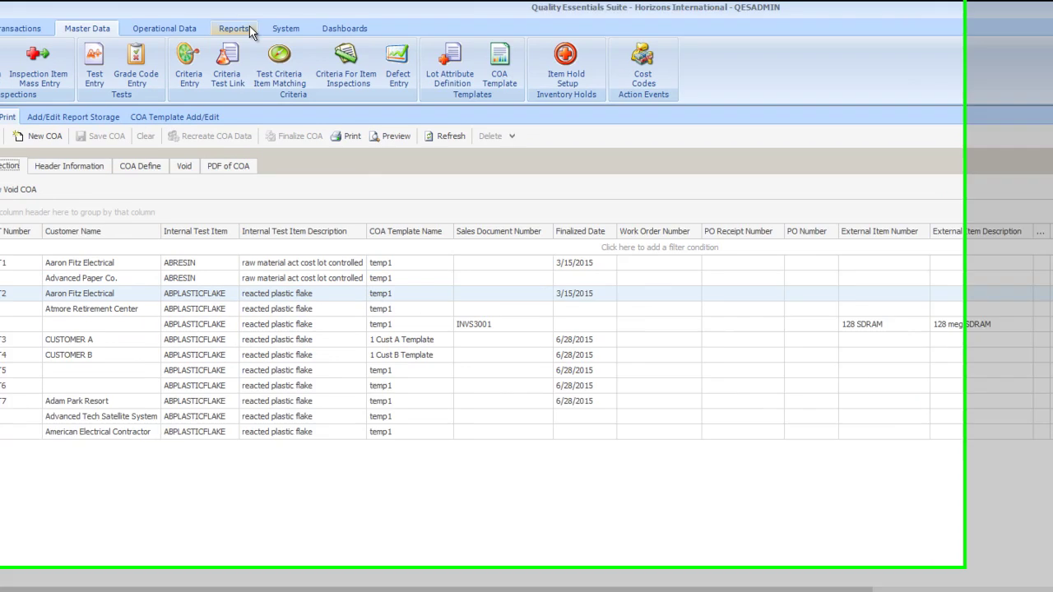
{"action": "left_click", "coordinate": [244, 30]}
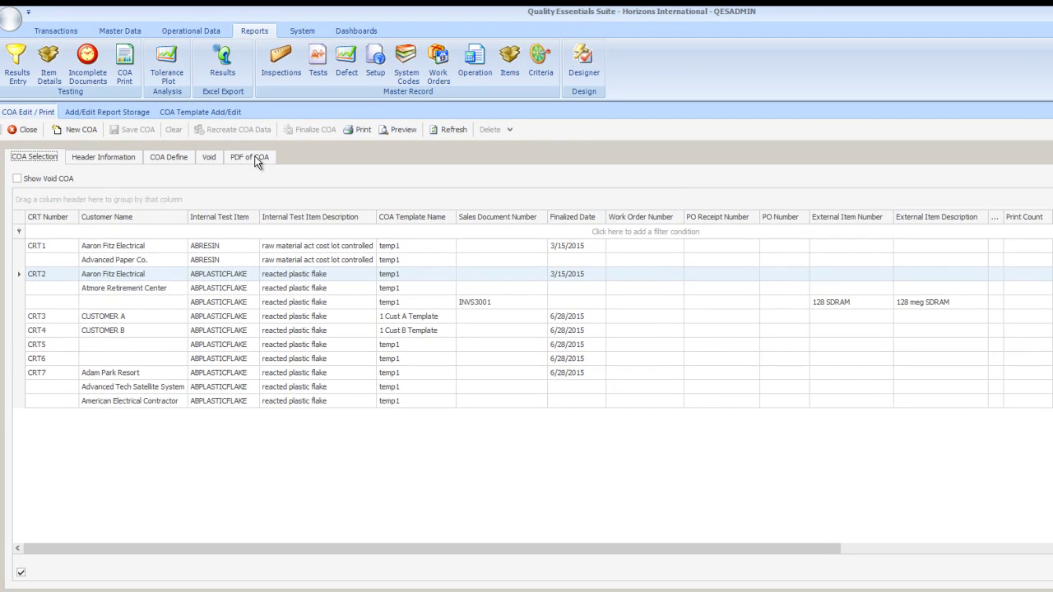
Preview the certificate as a PDF and scroll through its averaged ABPLASTICFLAKE test results
{"action": "left_click", "coordinate": [257, 160]}
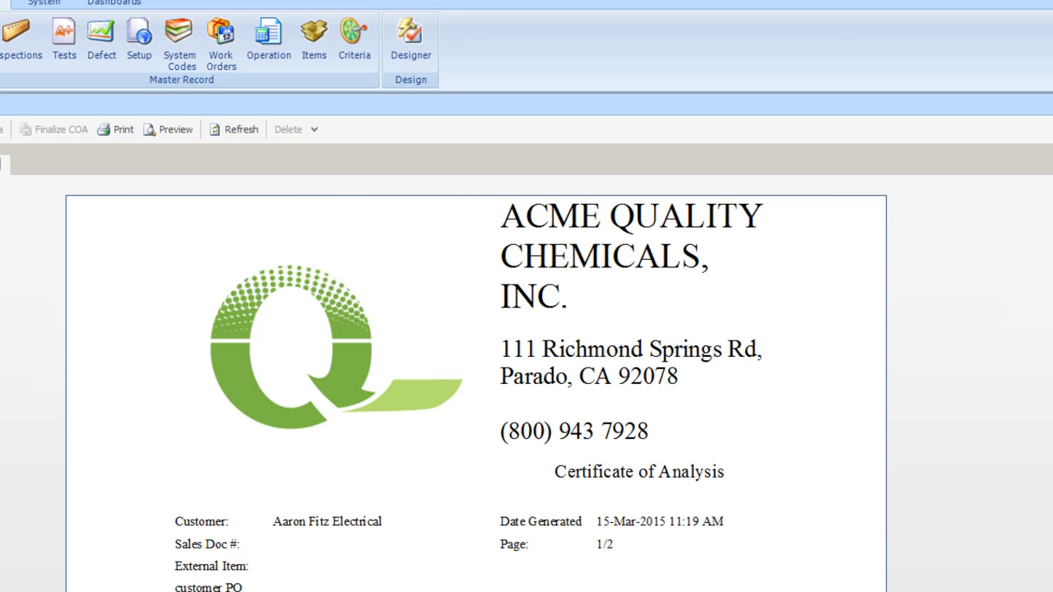
{"action": "scroll", "coordinate": [476, 386], "scroll_direction": "down", "scroll_amount": 5}
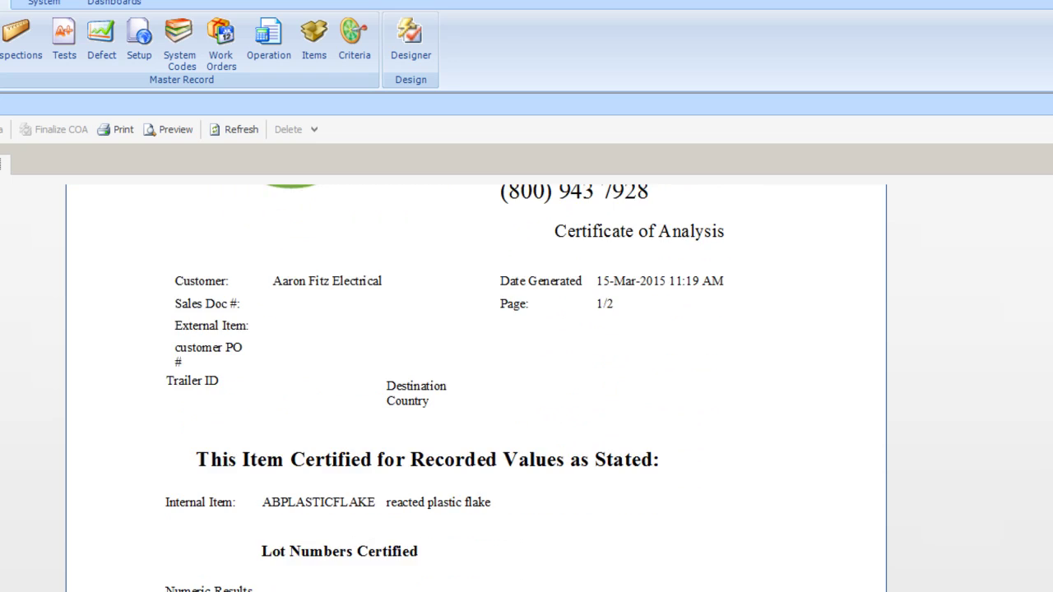
{"action": "scroll", "coordinate": [476, 387], "scroll_direction": "down", "scroll_amount": 3}
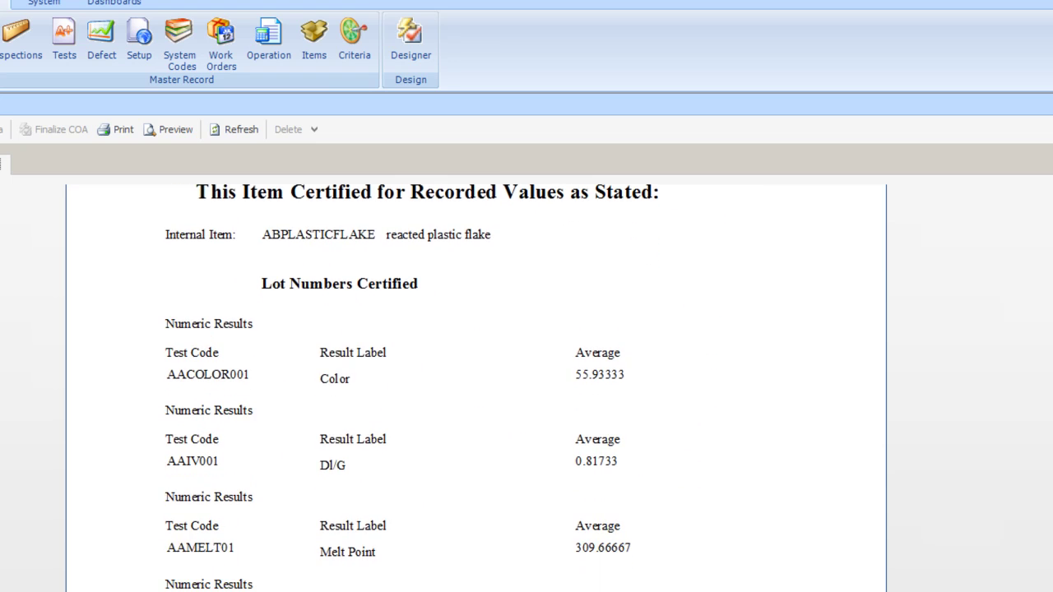
{"action": "scroll", "coordinate": [475, 386], "scroll_direction": "down", "scroll_amount": 1}
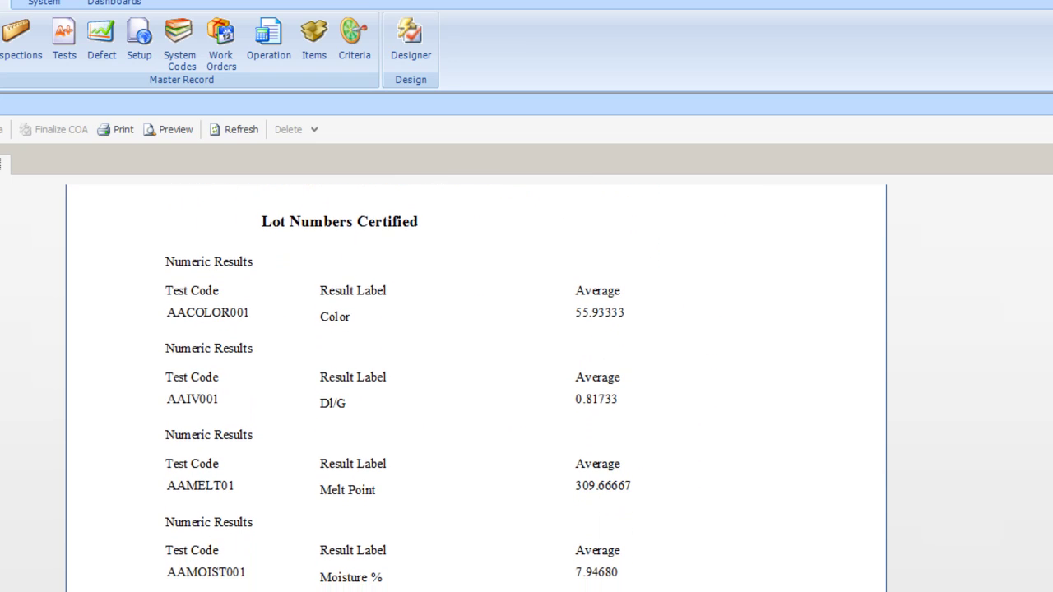
{"action": "scroll", "coordinate": [475, 386], "scroll_direction": "down", "scroll_amount": 1}
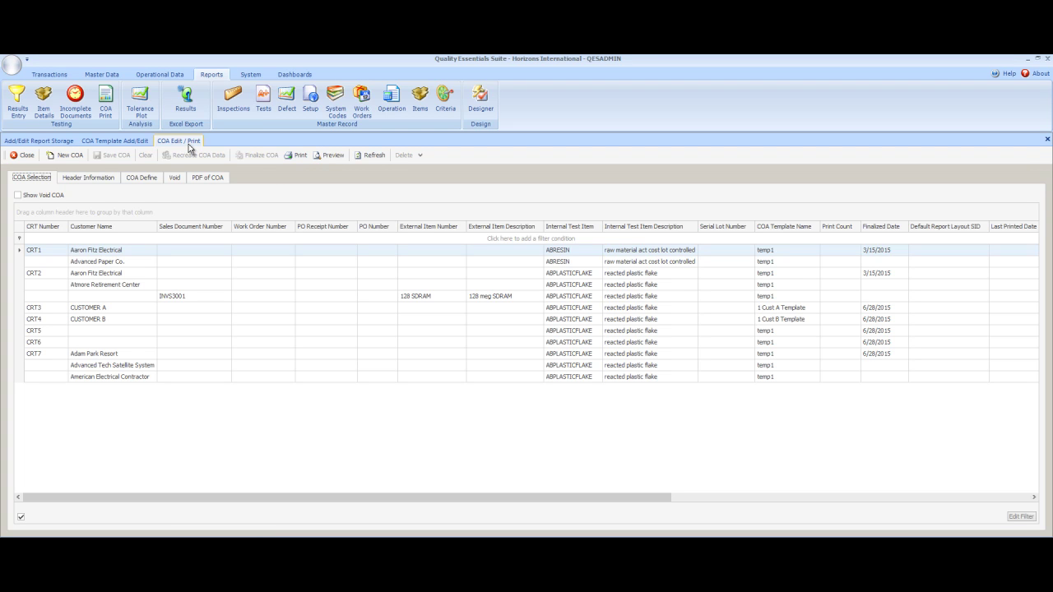
Create and save a new COA for item ABPLASTICFLAKE with the chosen customer and template temp1
{"action": "left_click", "coordinate": [151, 178]}
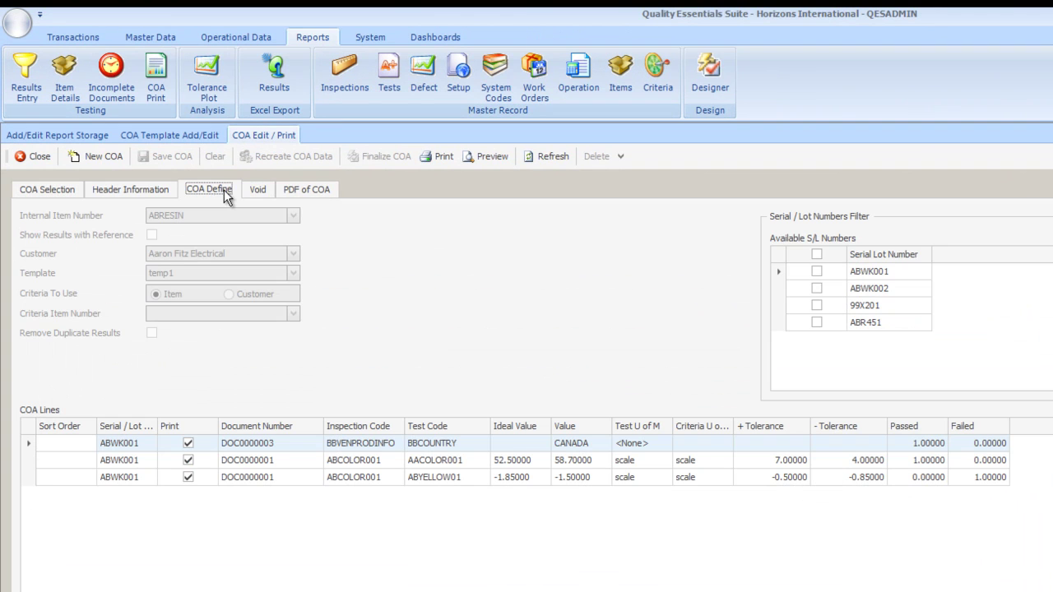
{"action": "left_click", "coordinate": [111, 160]}
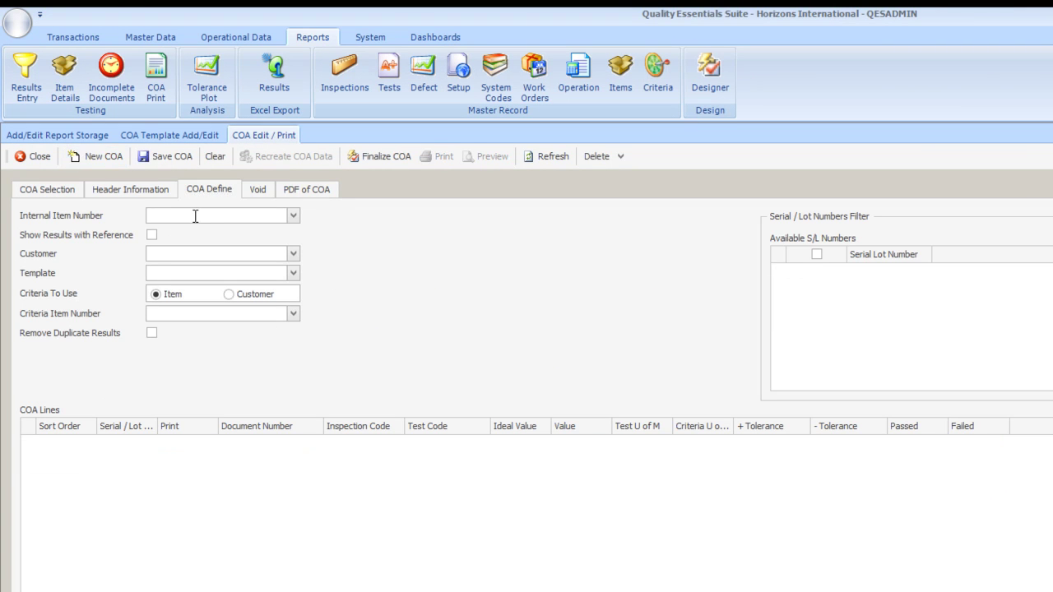
{"action": "left_click", "coordinate": [195, 216]}
{"action": "type", "text": "ABPLASTICFLAKE"}
{"action": "key", "text": "Tab"}
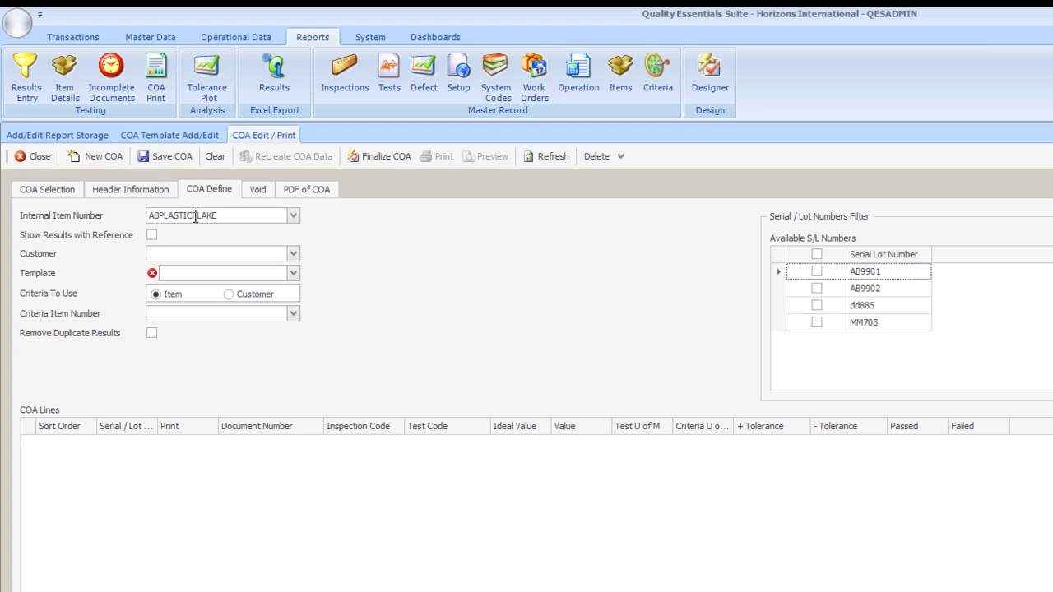
{"action": "left_click", "coordinate": [294, 255]}
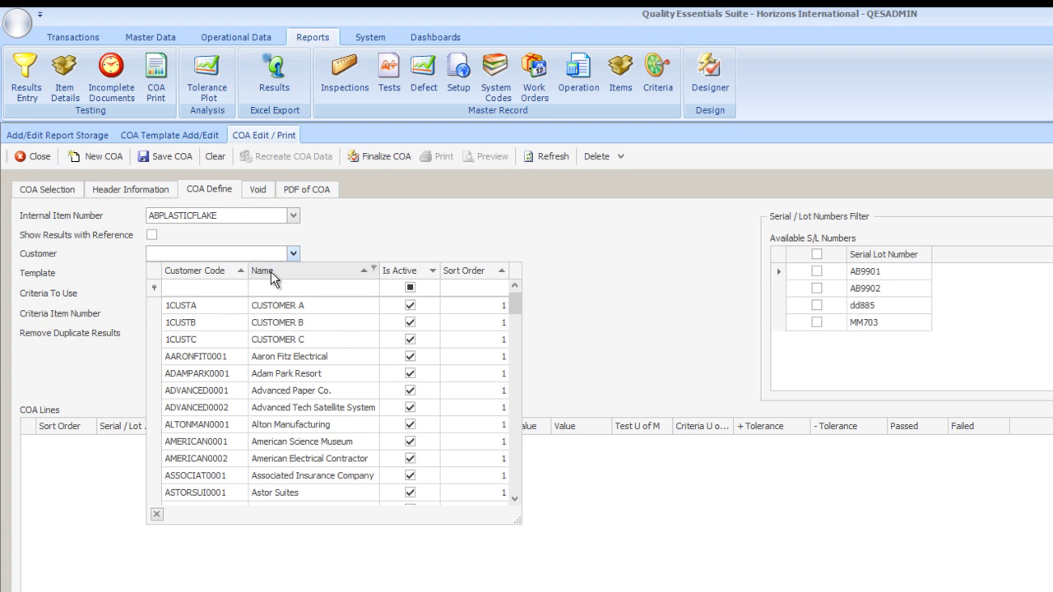
{"action": "left_click", "coordinate": [247, 358]}
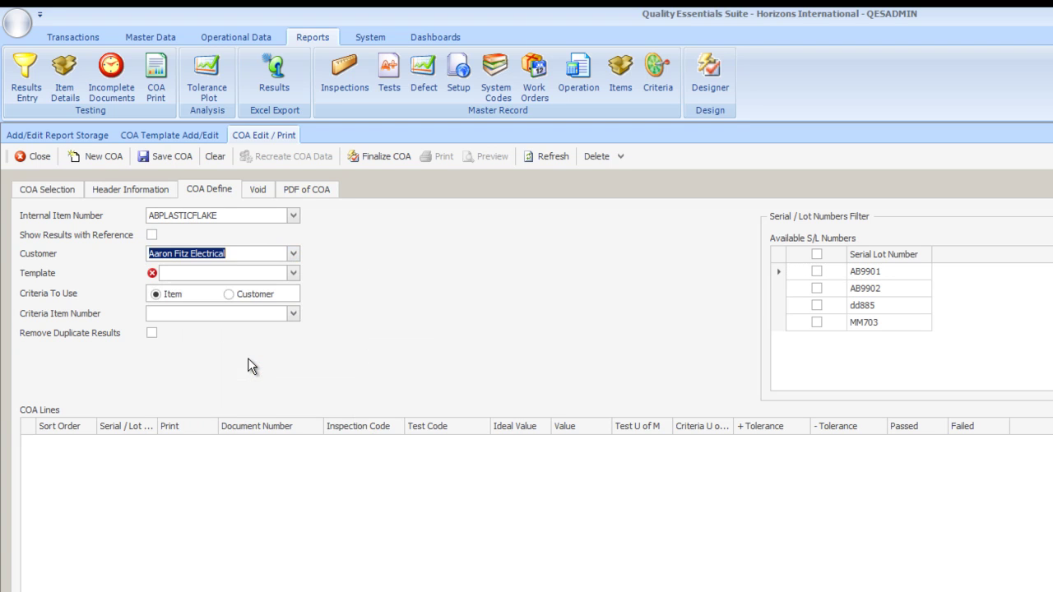
{"action": "left_click", "coordinate": [295, 272]}
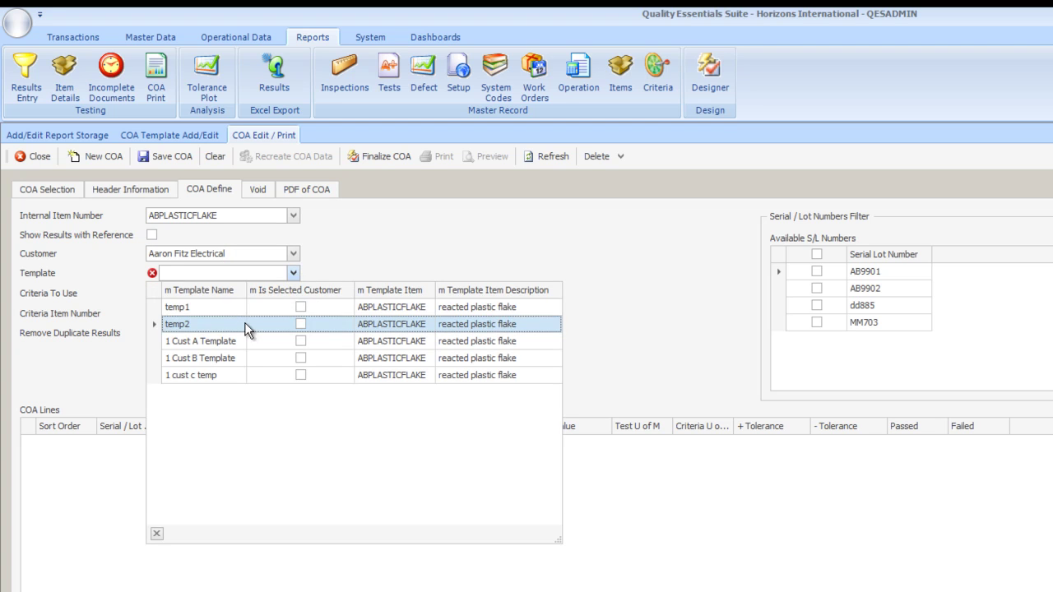
{"action": "left_click", "coordinate": [235, 311]}
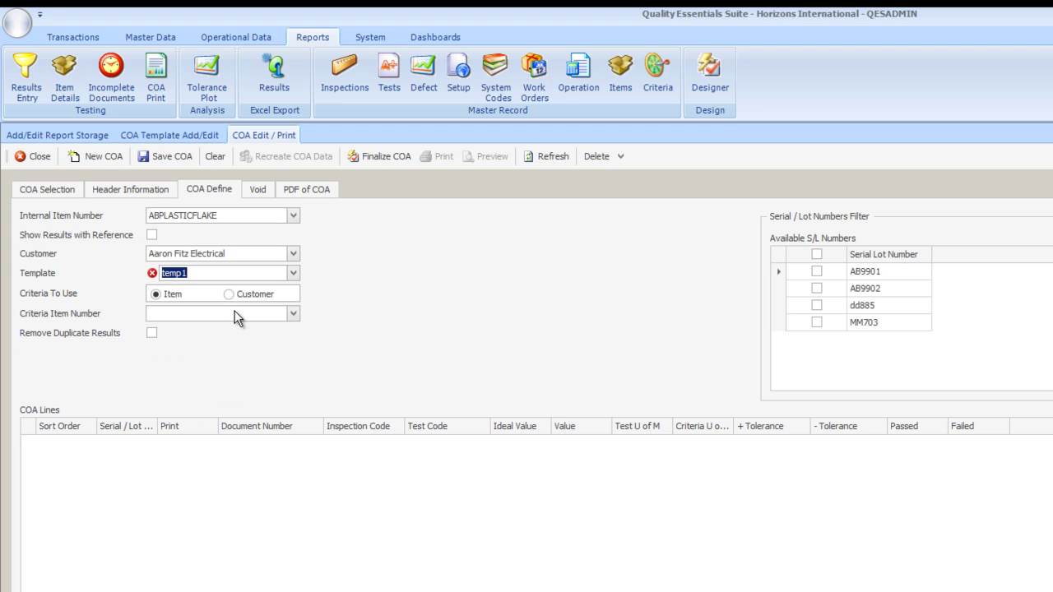
{"action": "key", "text": "Tab"}
{"action": "left_click", "coordinate": [172, 157]}
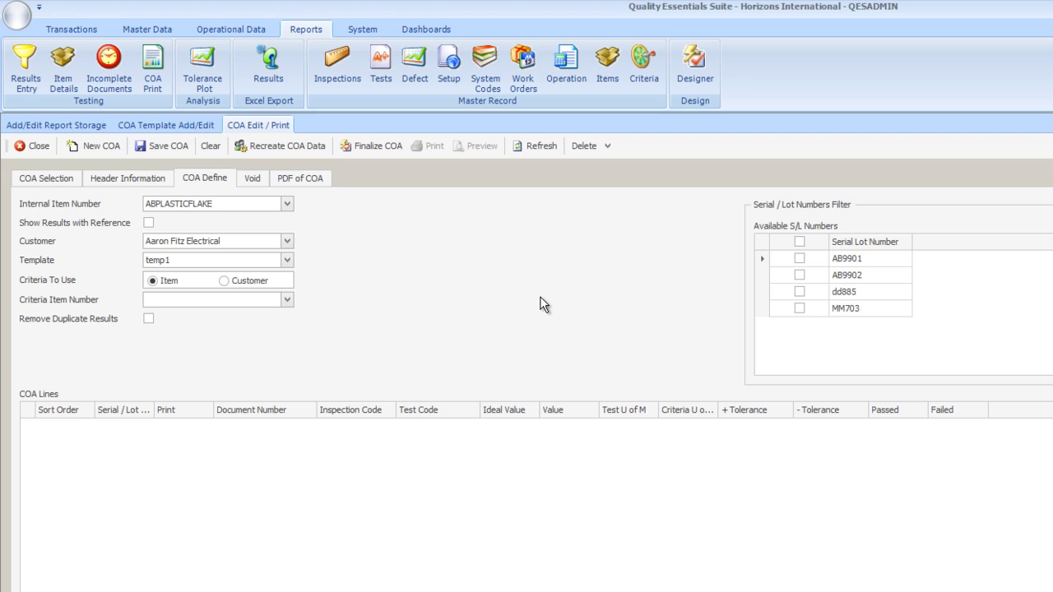
Add lot dd885 to the COA and recreate the COA data into five result lines
{"action": "left_click", "coordinate": [799, 293]}
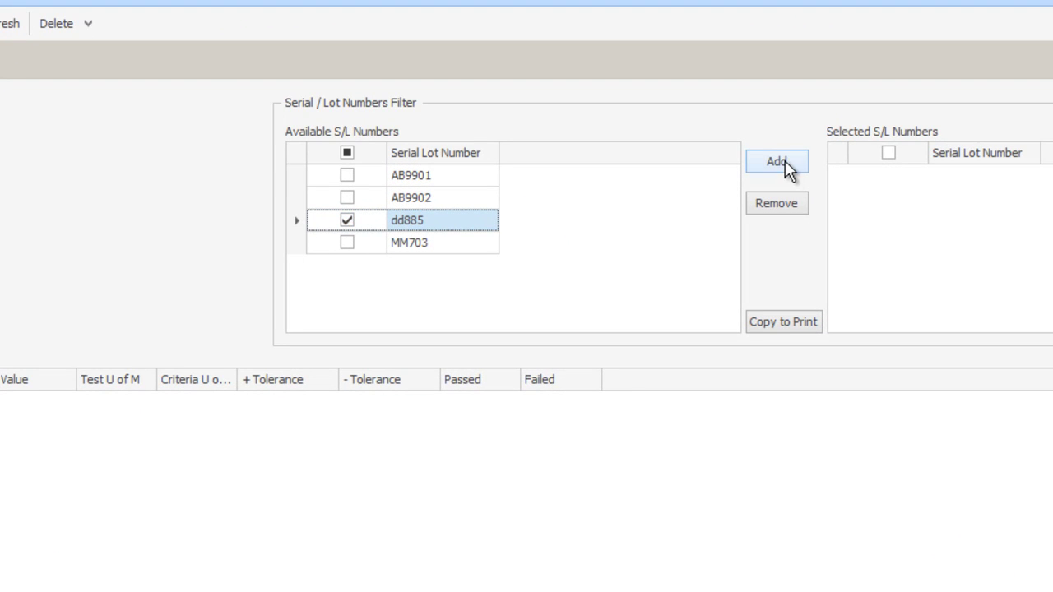
{"action": "left_click", "coordinate": [785, 160]}
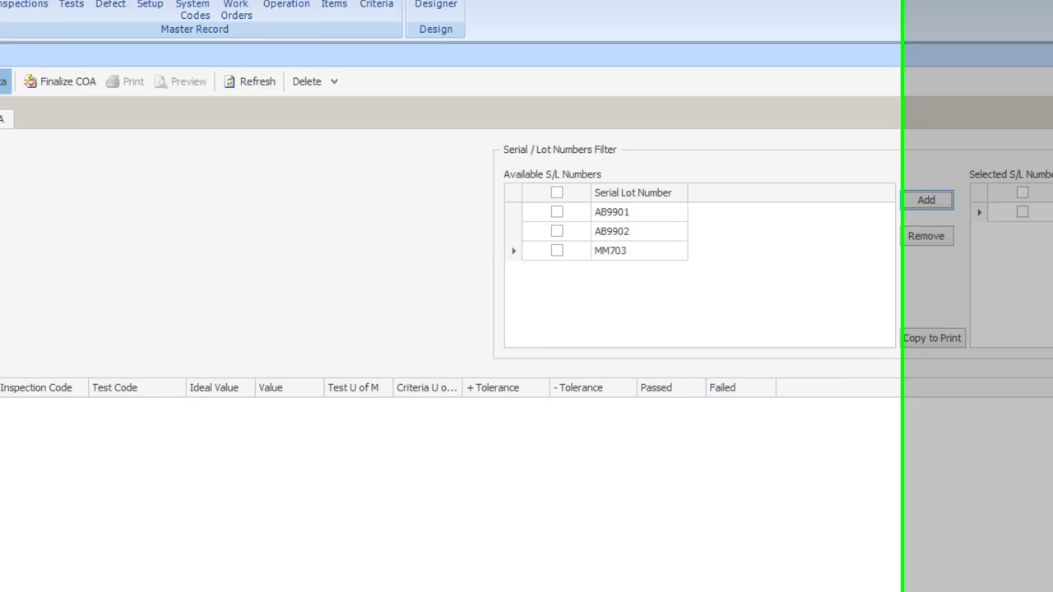
{"action": "left_click", "coordinate": [262, 139]}
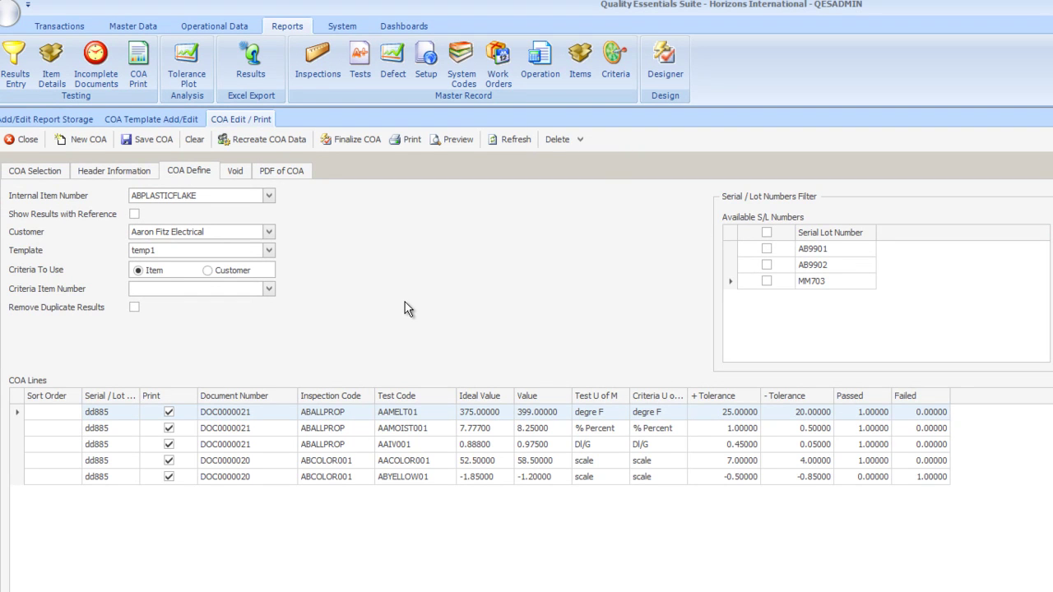
Choose <Default> as the Layout To Print in the COA's header information
{"action": "left_click", "coordinate": [107, 173]}
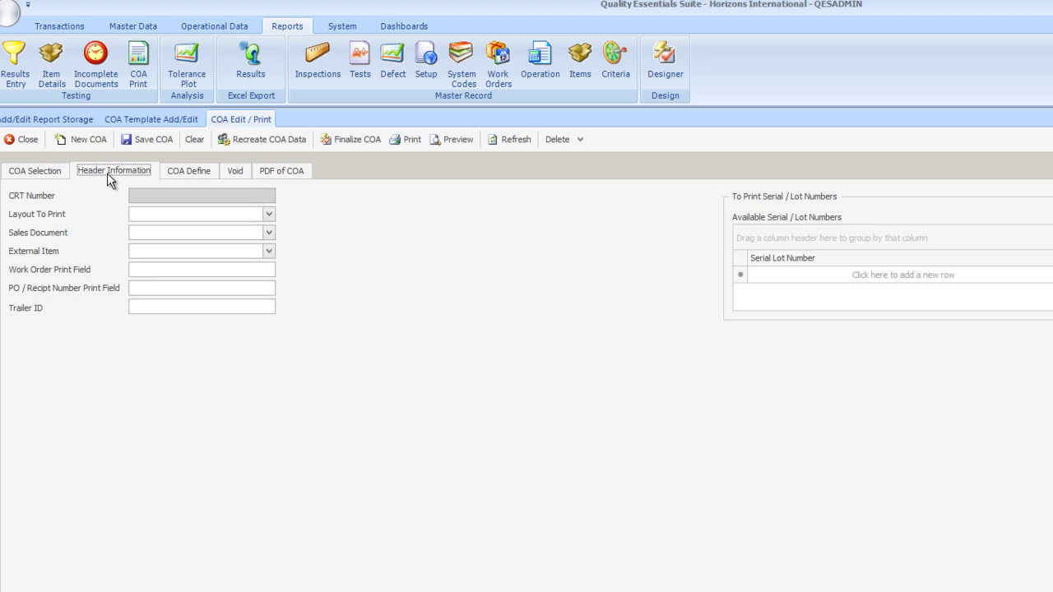
{"action": "left_click", "coordinate": [269, 213]}
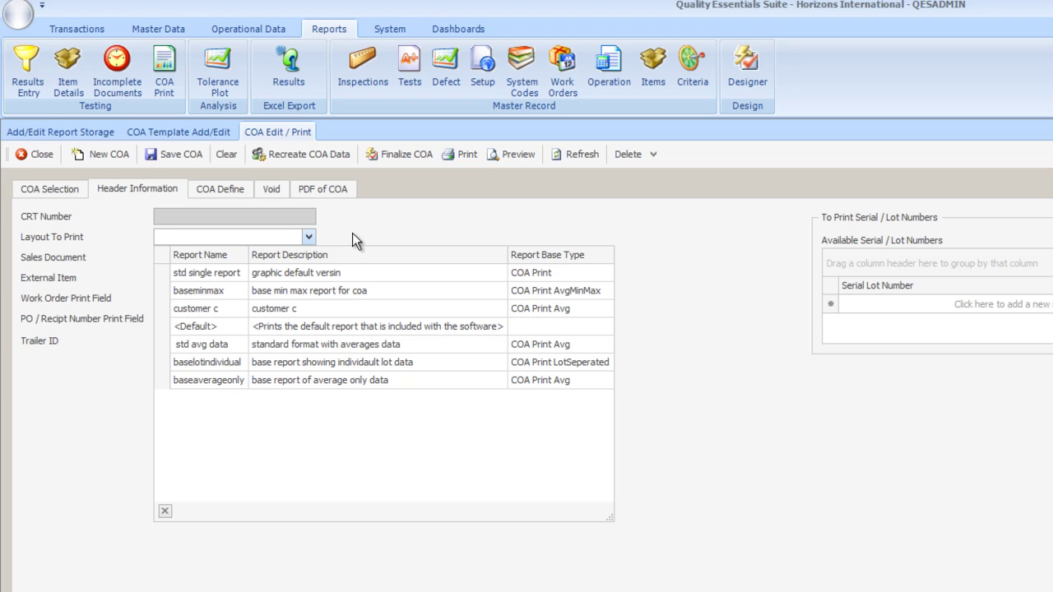
{"action": "key", "text": "Up"}
{"action": "key", "text": "Up"}
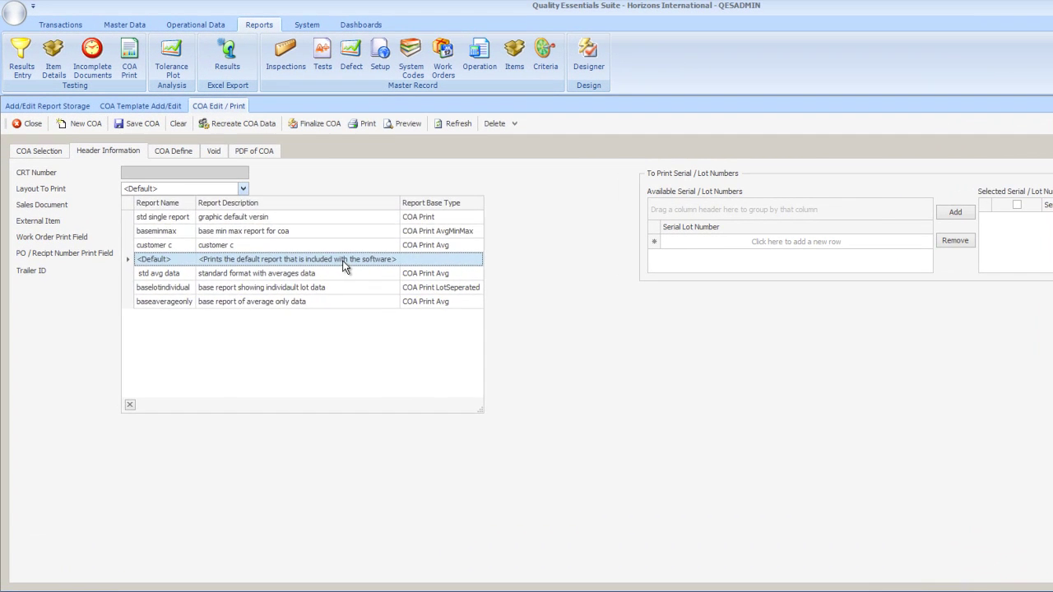
{"action": "left_click", "coordinate": [321, 265]}
Preview the ABPLASTICFLAKE COA in the default report layout
{"action": "left_click", "coordinate": [402, 124]}
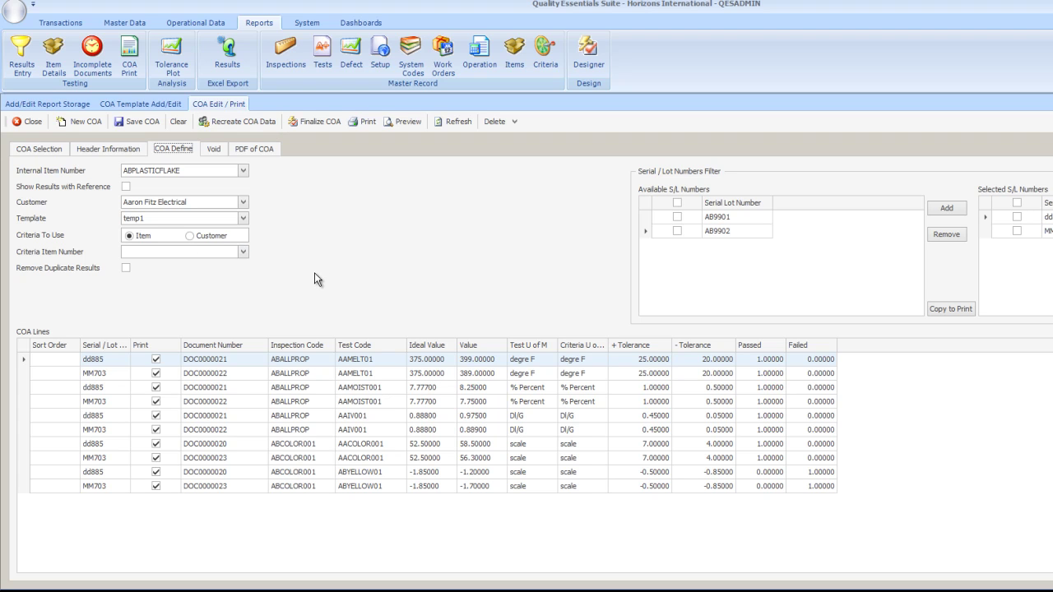
Back on Header Information, preview the COA in the baselotindividual layout
{"action": "left_click", "coordinate": [114, 148]}
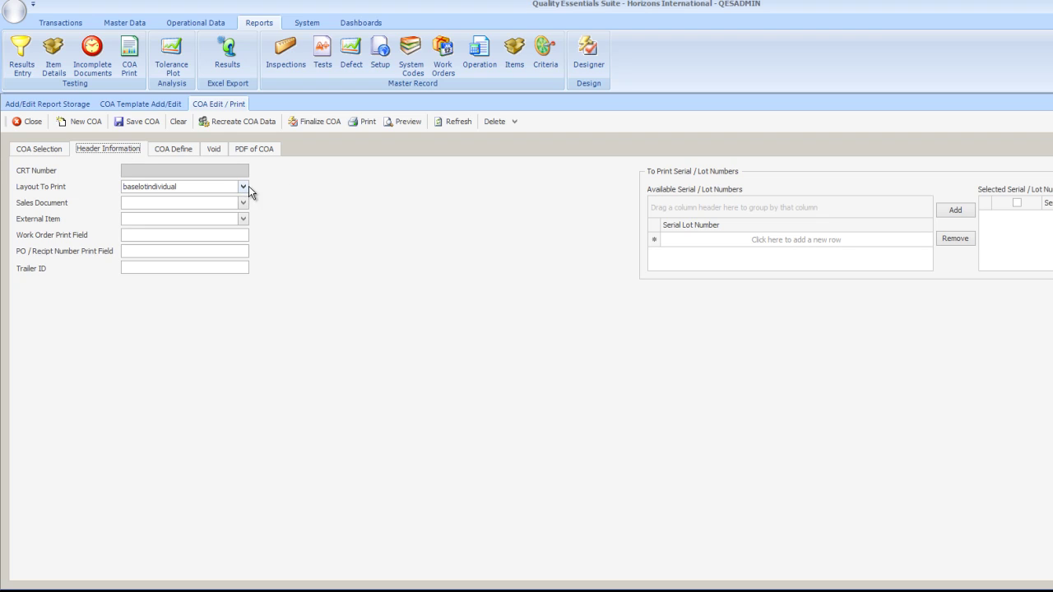
{"action": "left_click", "coordinate": [408, 122]}
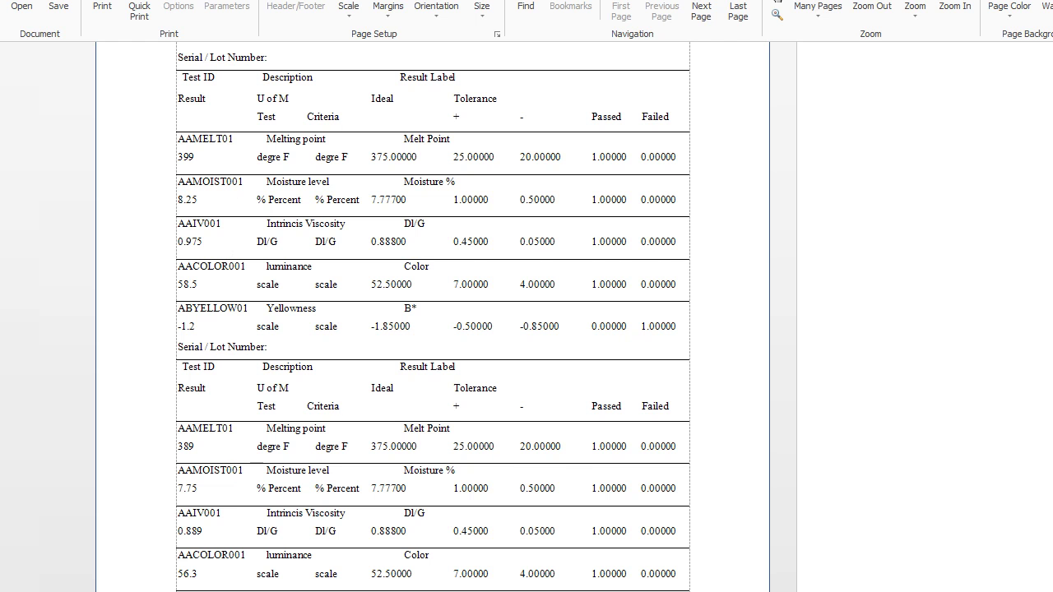
Scroll through the individual-lot preview pages, then close the preview
{"action": "scroll", "coordinate": [432, 317], "scroll_direction": "up", "scroll_amount": 3}
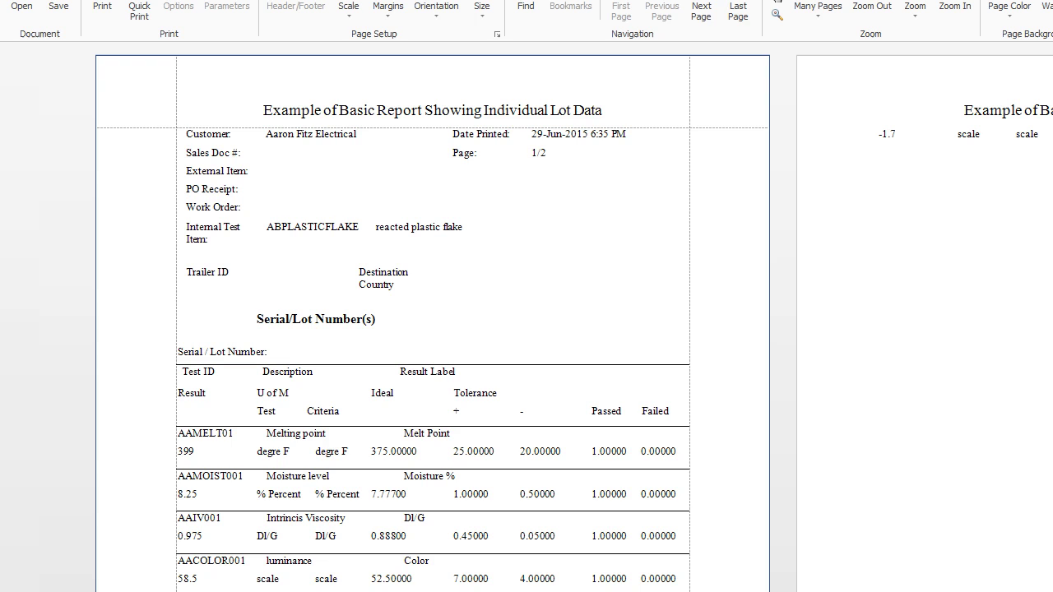
{"action": "key", "text": "alt+F4"}
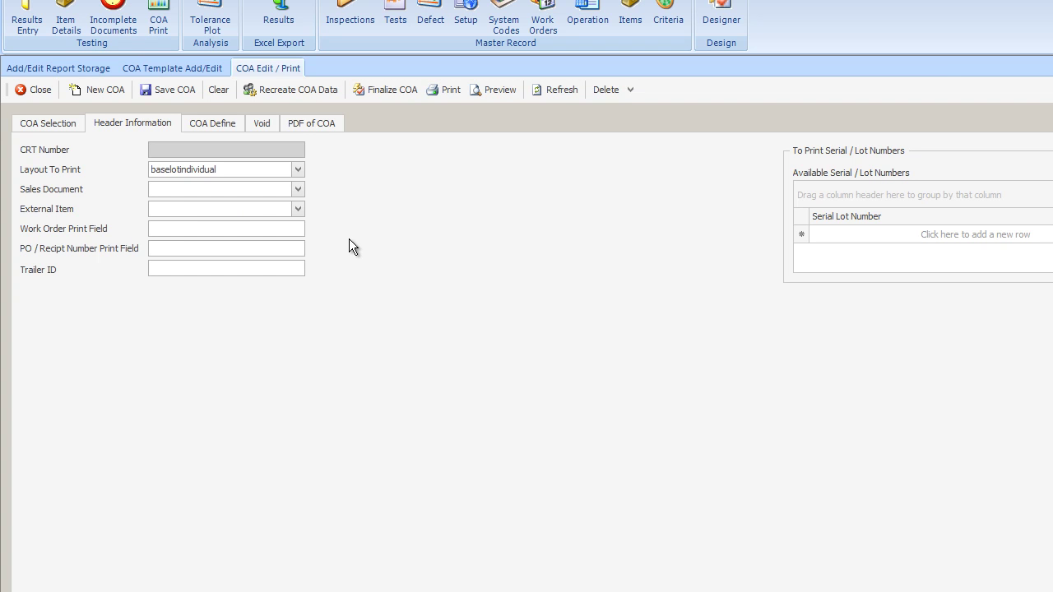
Set Layout To Print to baseaverageonly, save the changes, and preview the averages-only certificate
{"action": "left_click", "coordinate": [297, 170]}
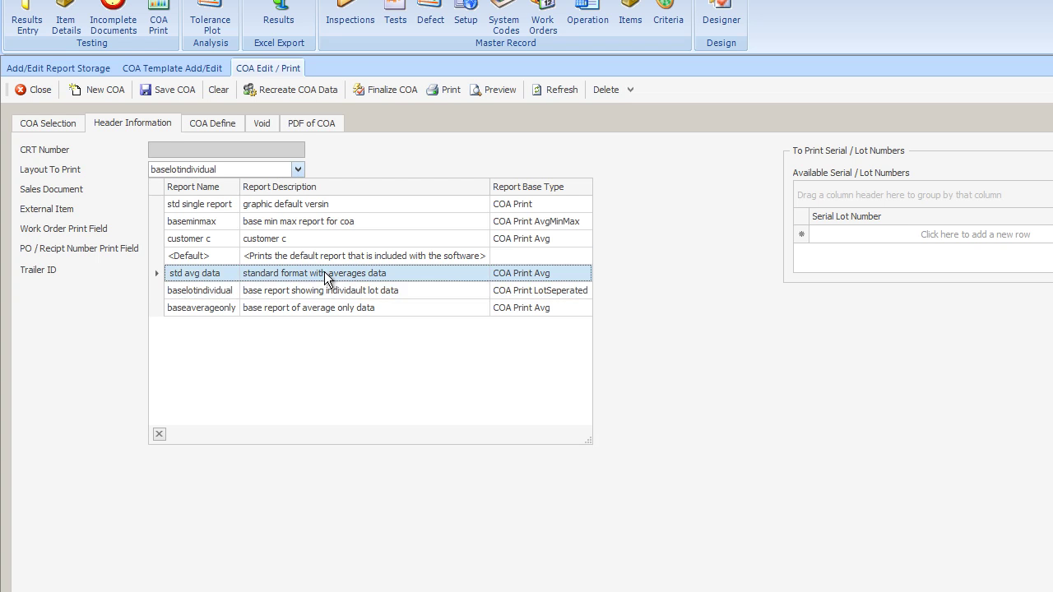
{"action": "left_click", "coordinate": [320, 307]}
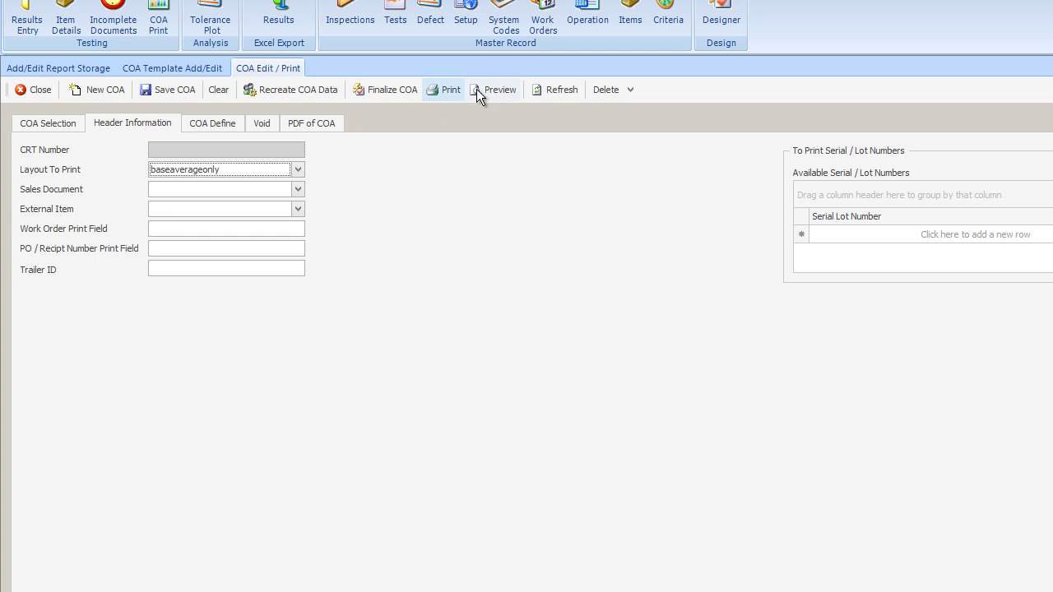
{"action": "left_click", "coordinate": [503, 87]}
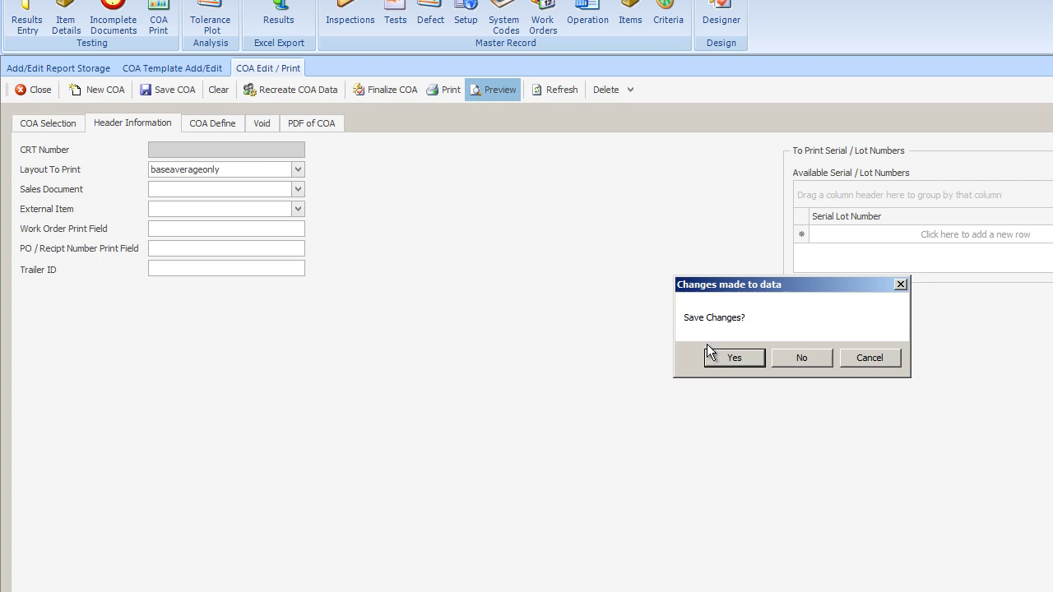
{"action": "left_click", "coordinate": [731, 359]}
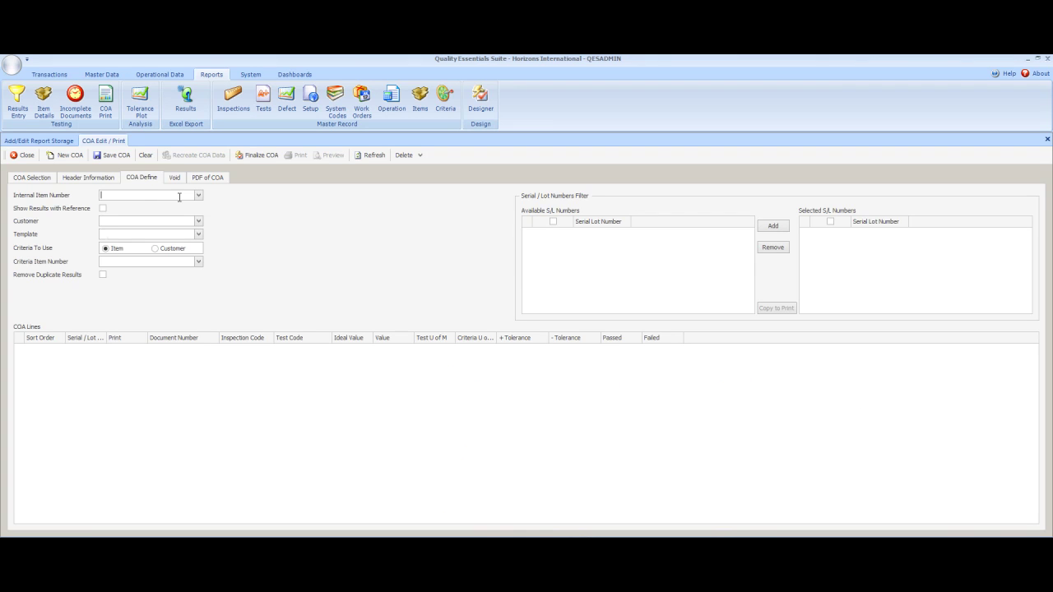
Enter item ABPLASTICFLAKE, customer CUSTOMER A and template 1 Cust A Template on COA Define
{"action": "type", "text": "ABPLASTICFLAKE"}
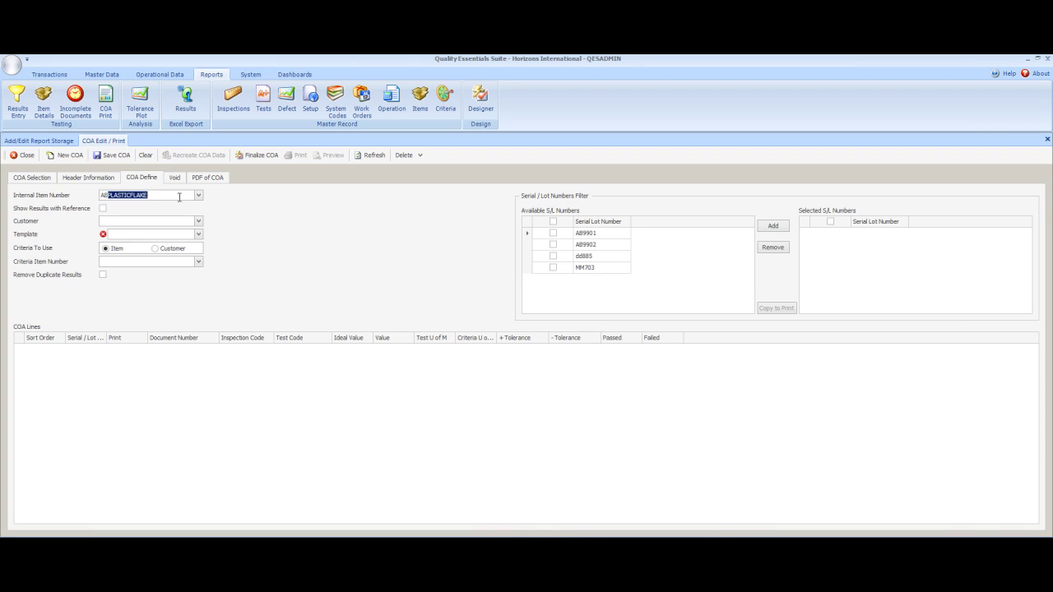
{"action": "key", "text": "Tab"}
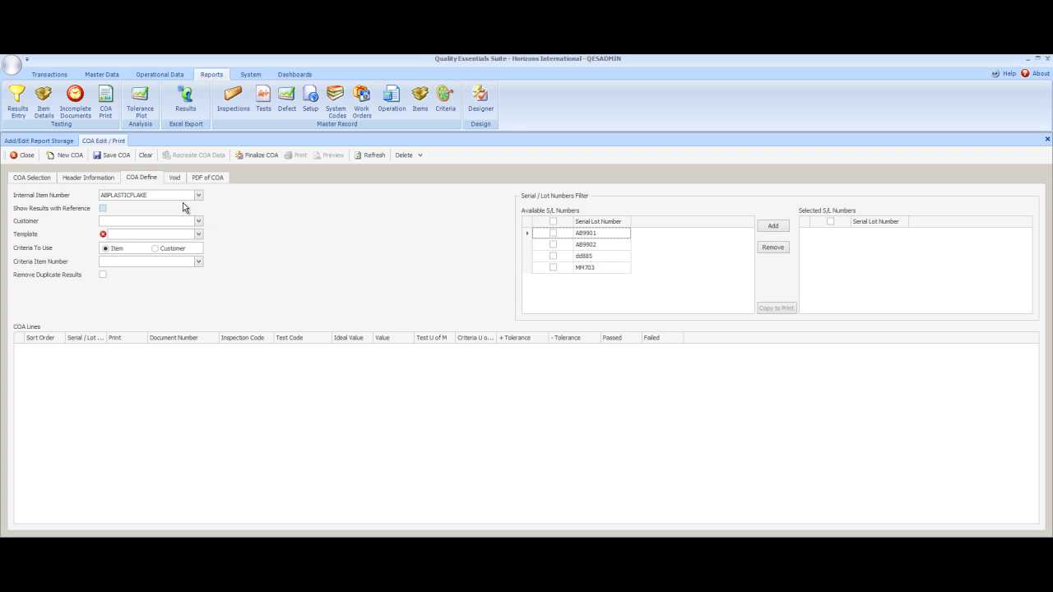
{"action": "left_click", "coordinate": [199, 223]}
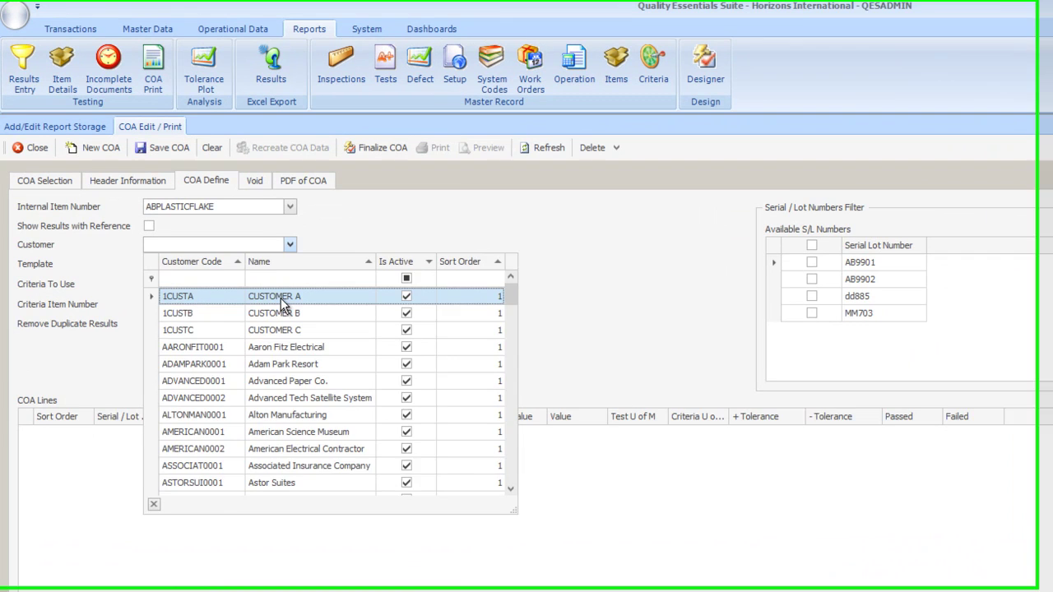
{"action": "left_click", "coordinate": [209, 267]}
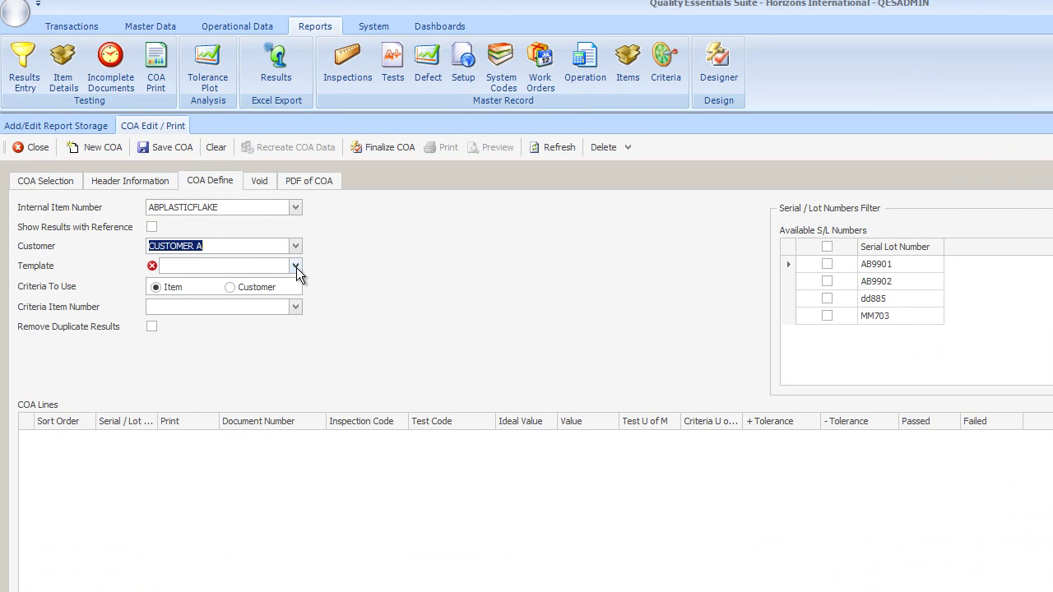
{"action": "left_click", "coordinate": [295, 267]}
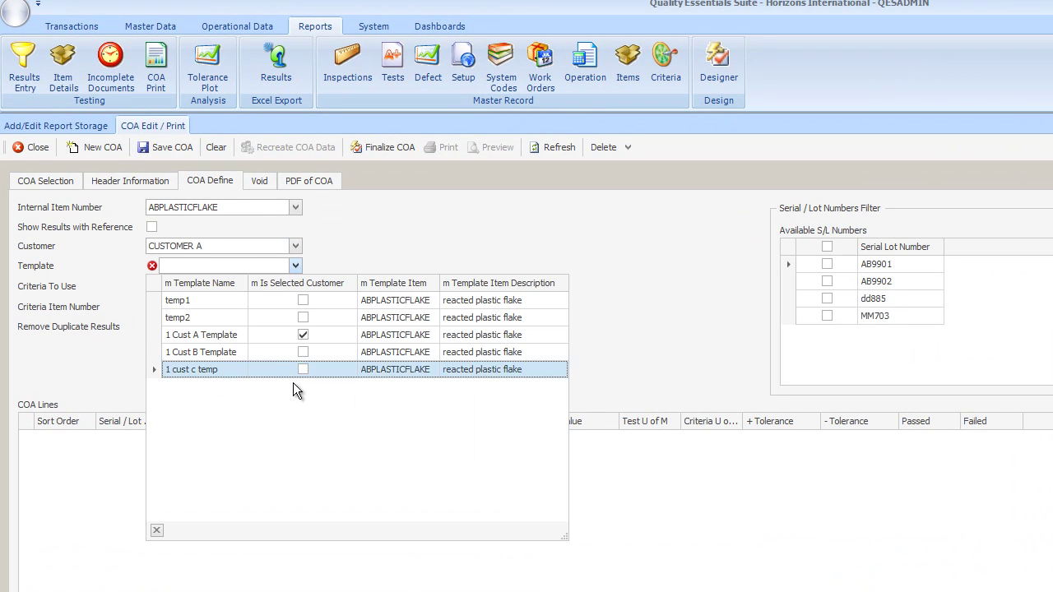
{"action": "left_click", "coordinate": [268, 331]}
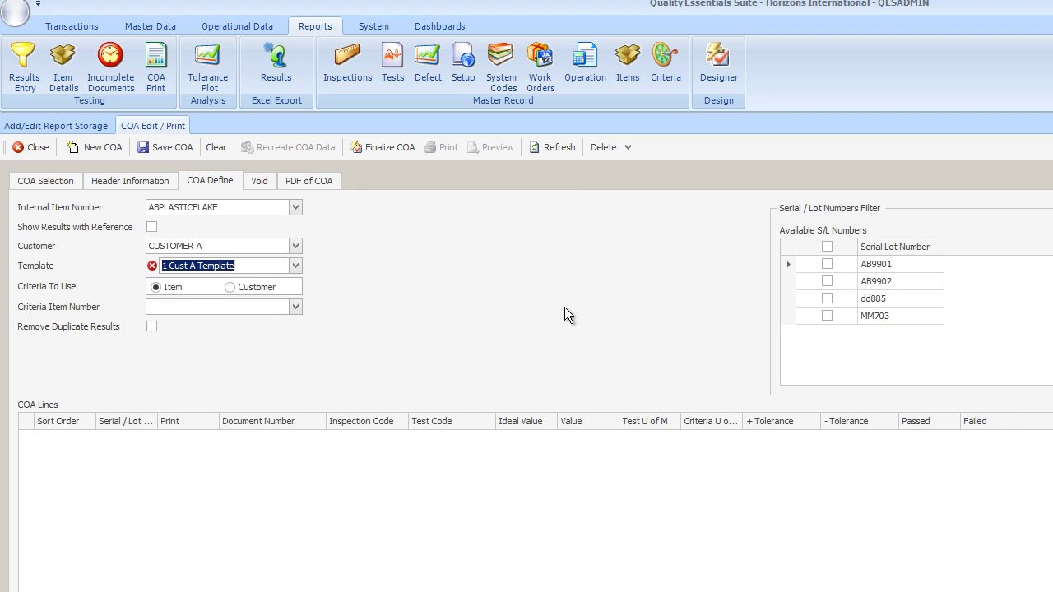
Save the COA definition and tick lots AB9901 and AB9902
{"action": "left_click", "coordinate": [180, 153]}
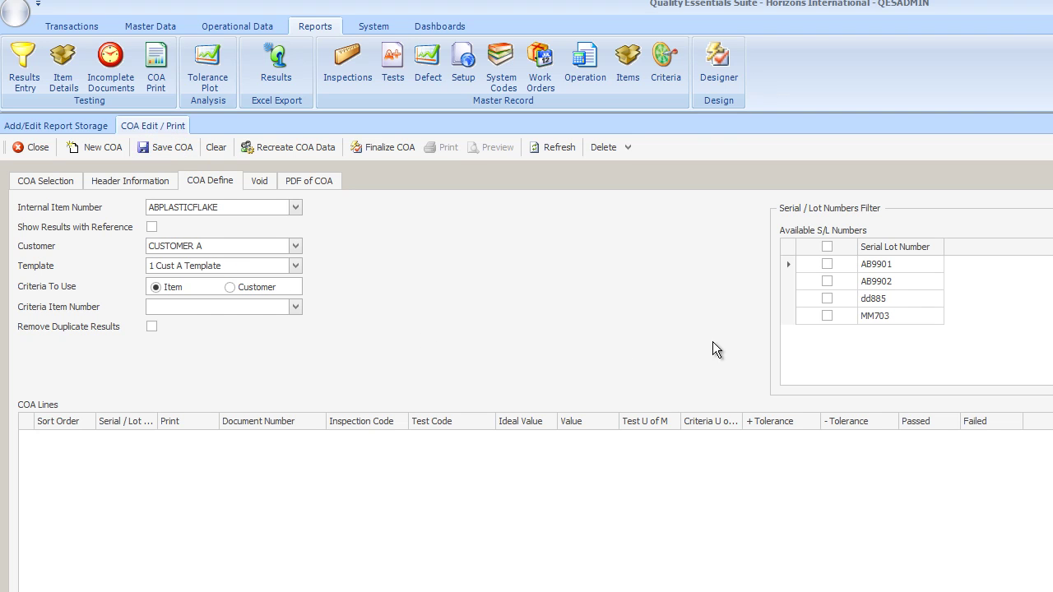
{"action": "left_click", "coordinate": [827, 264]}
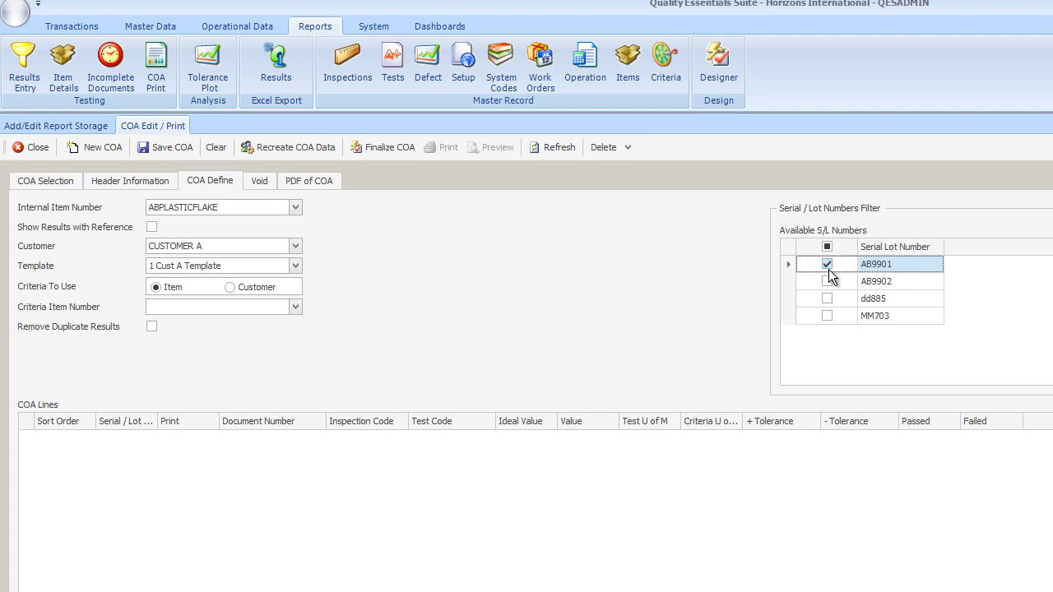
{"action": "left_click", "coordinate": [828, 280]}
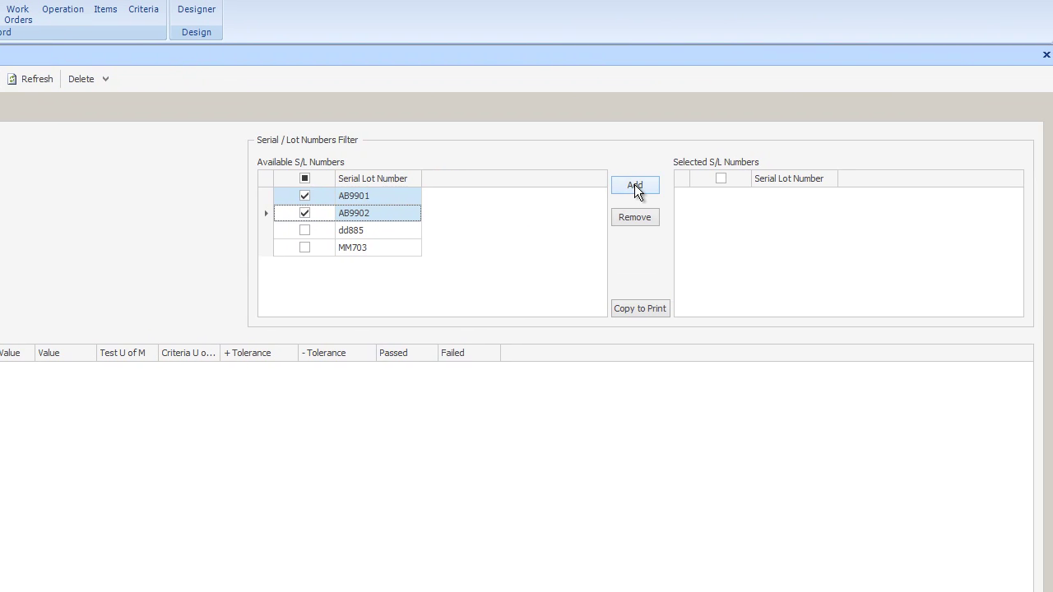
Move the ticked lots AB9901 and AB9902 into Selected S/L Numbers
{"action": "left_click", "coordinate": [1018, 236]}
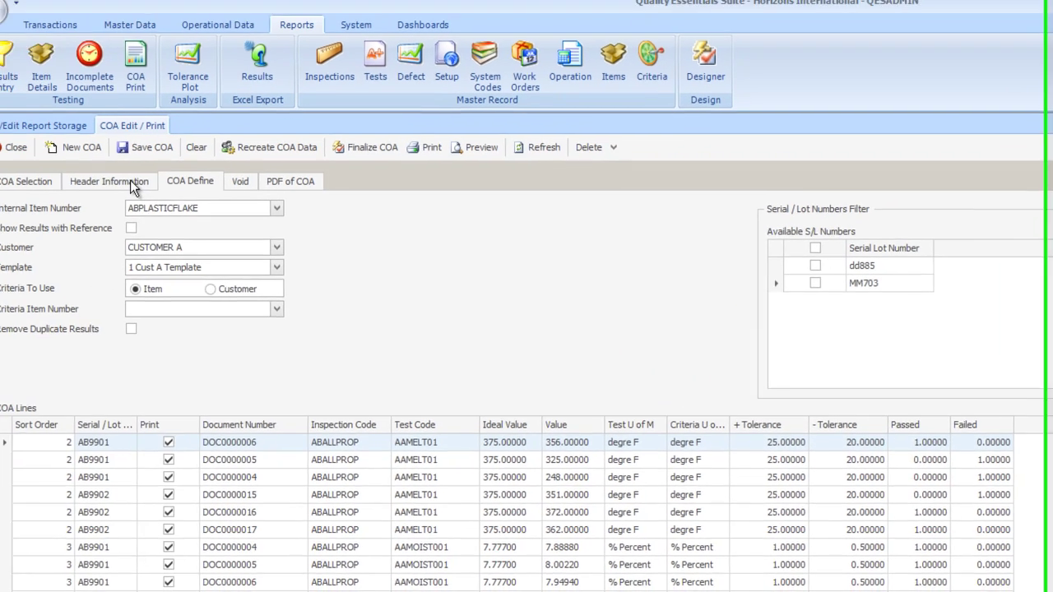
Set Layout To Print to baseminmax, save the changes, and preview the certificate
{"action": "left_click", "coordinate": [153, 184]}
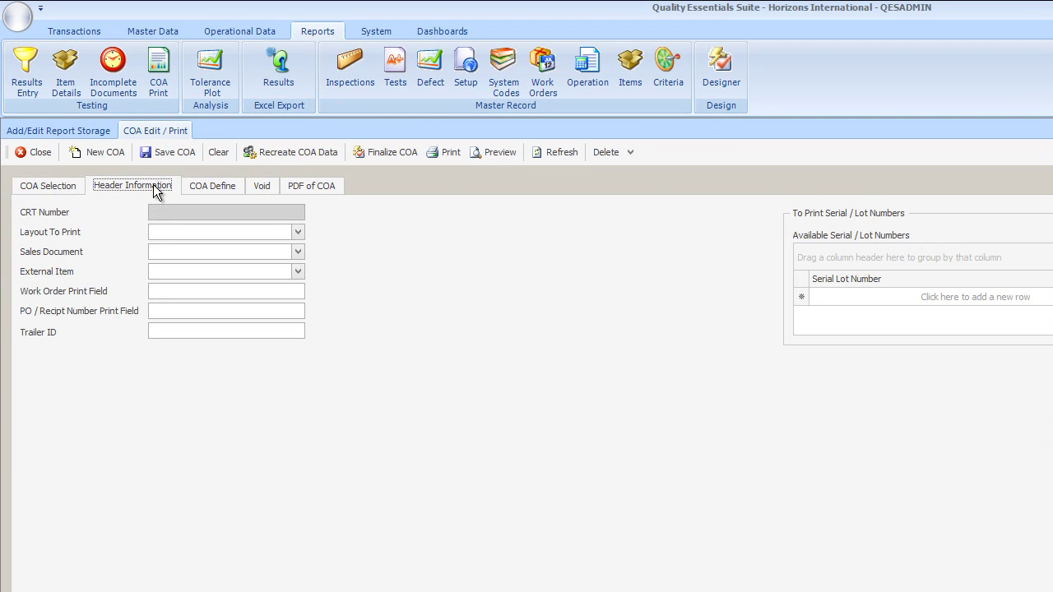
{"action": "left_click", "coordinate": [298, 232]}
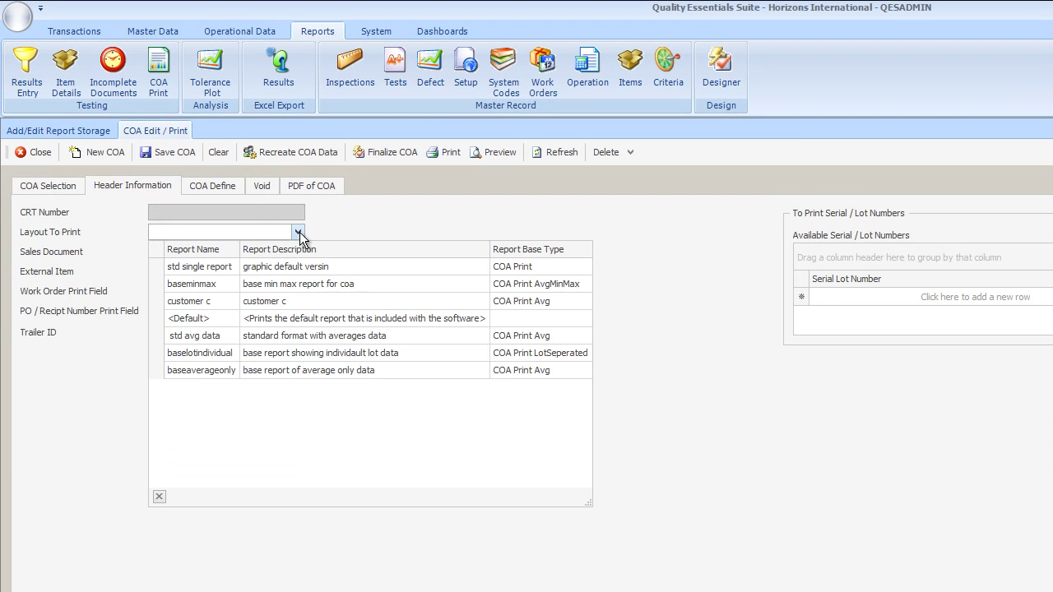
{"action": "left_click", "coordinate": [297, 283]}
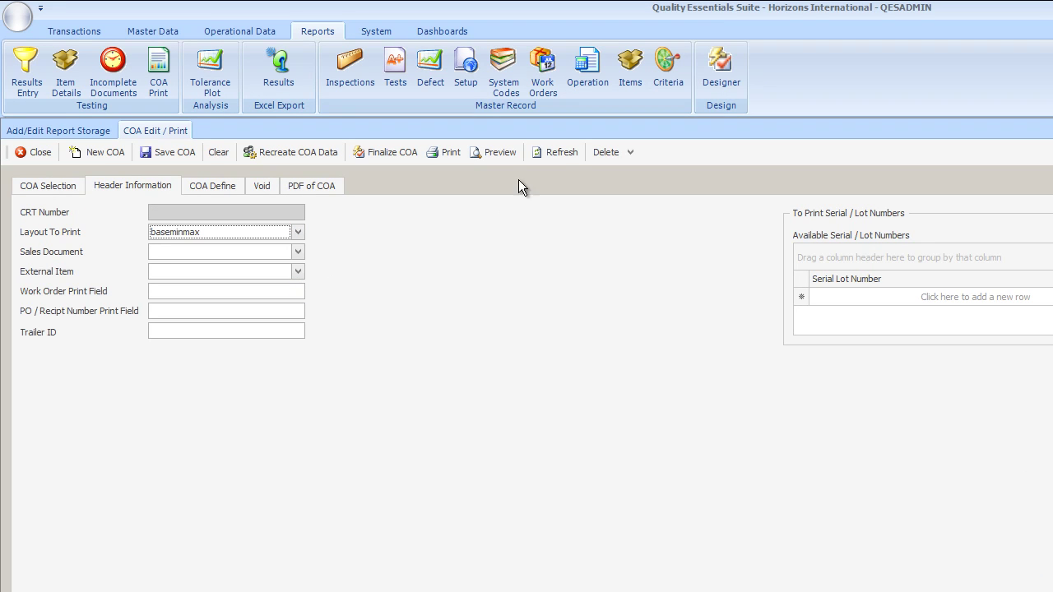
{"action": "left_click", "coordinate": [497, 152]}
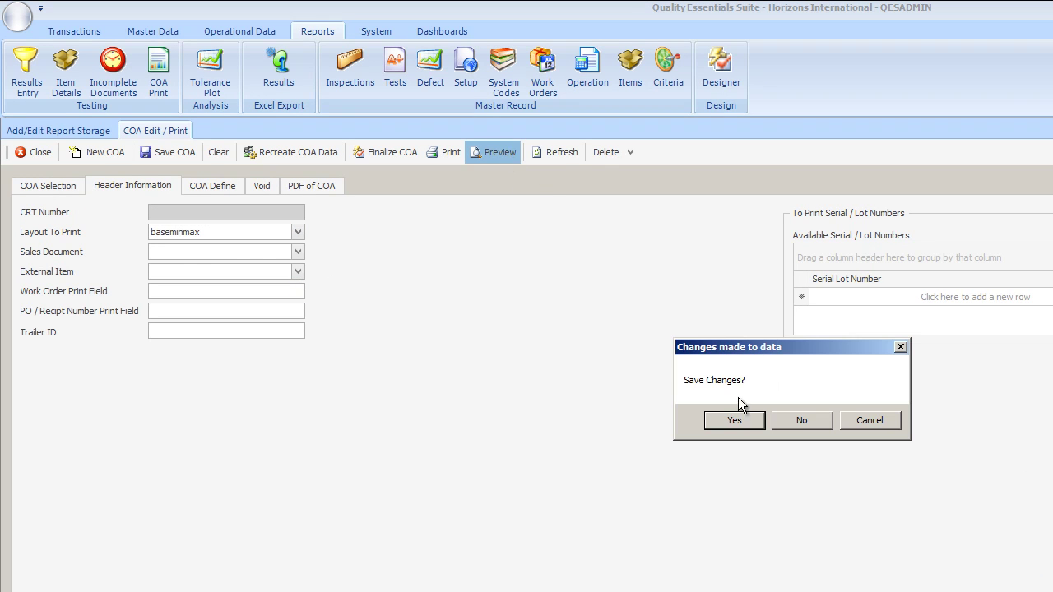
{"action": "left_click", "coordinate": [735, 418]}
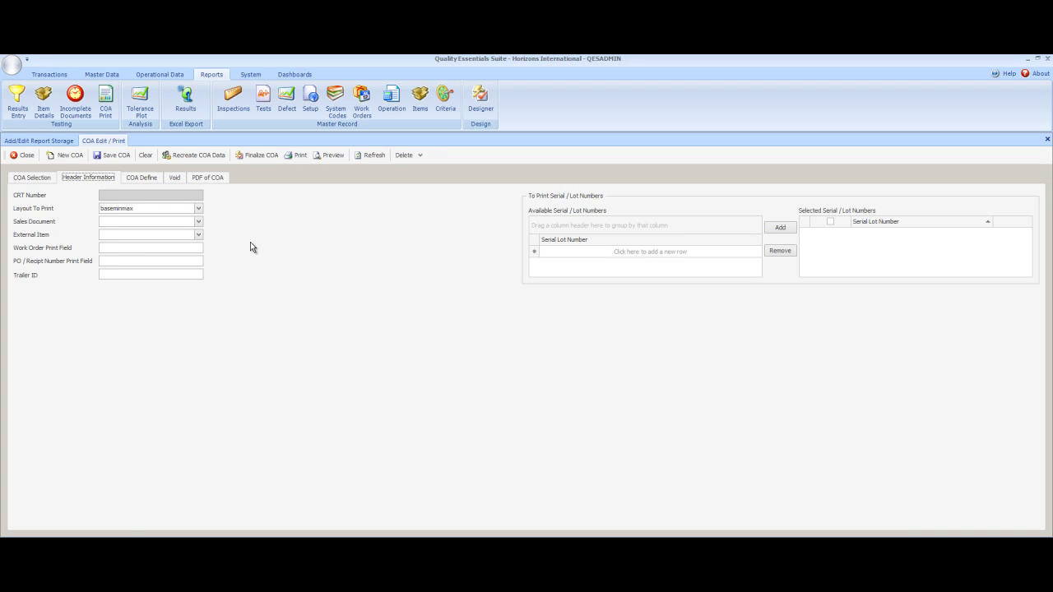
Finalize the ABPLASTICFLAKE COA, locking it as certificate CRT8
{"action": "left_click", "coordinate": [259, 155]}
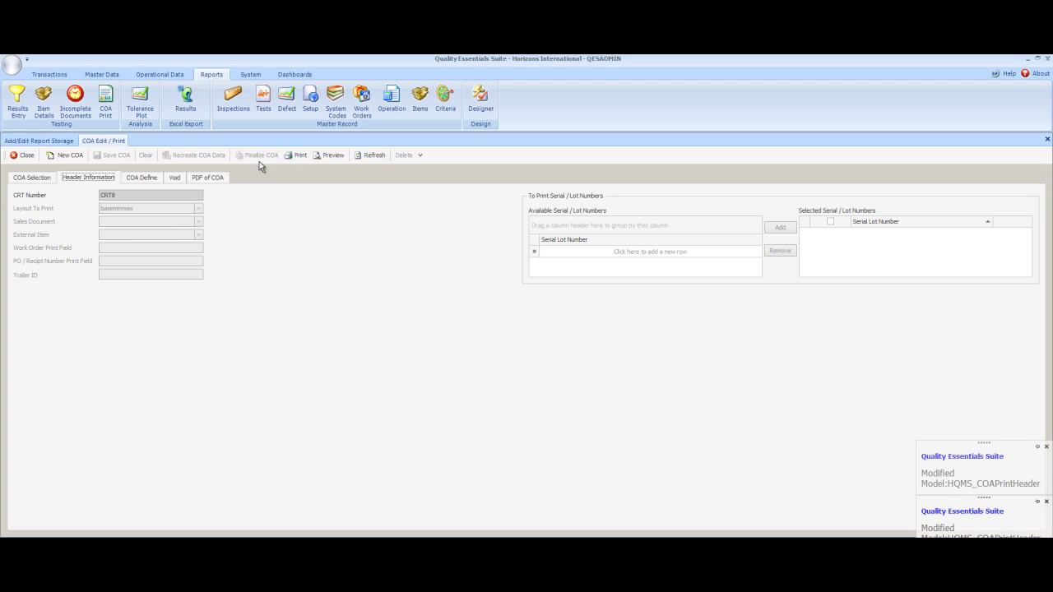